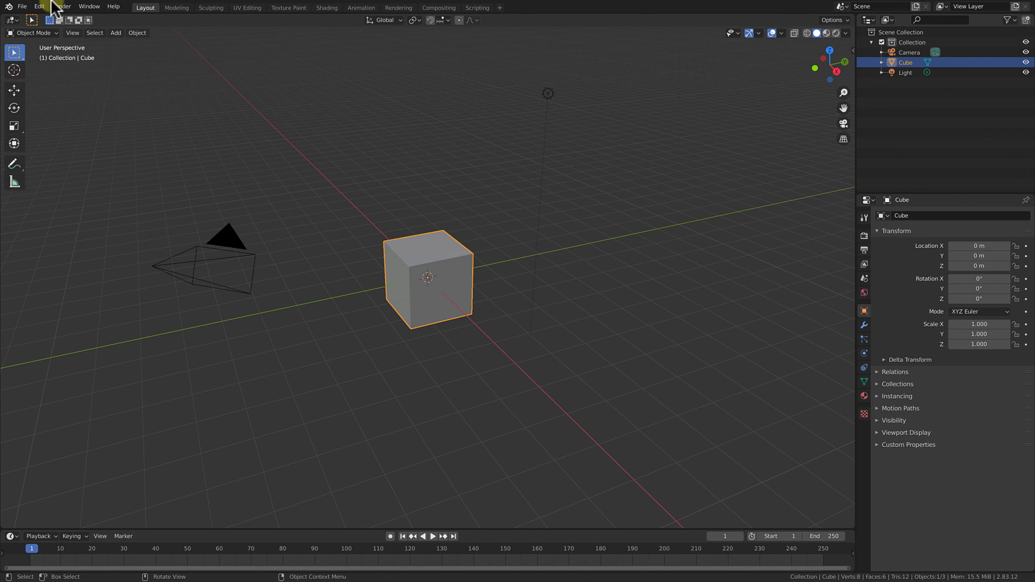
Save the scene to the Desktop as "3D icon.blend".
mouse_move(52, 2)
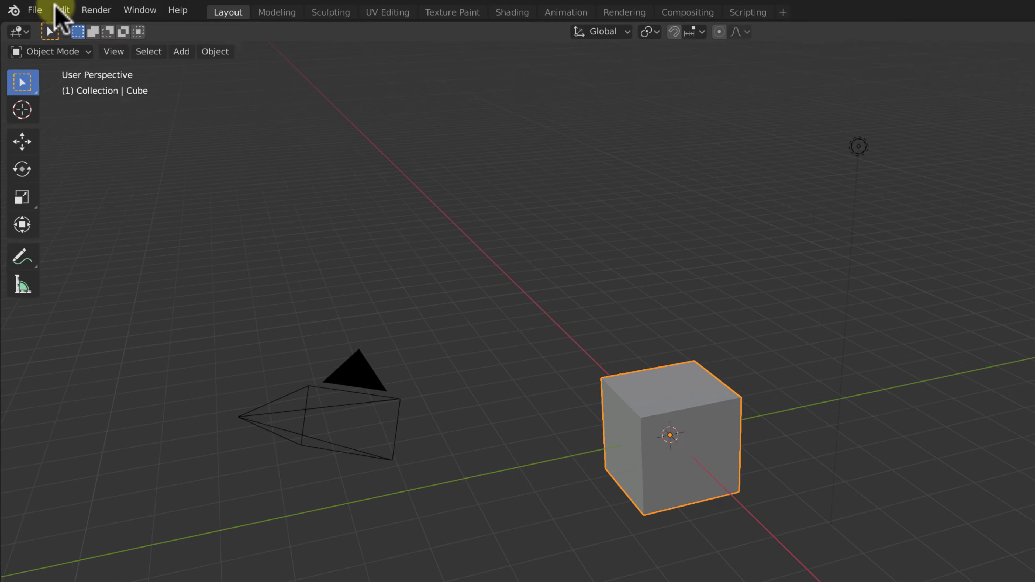
left_click(22, 7)
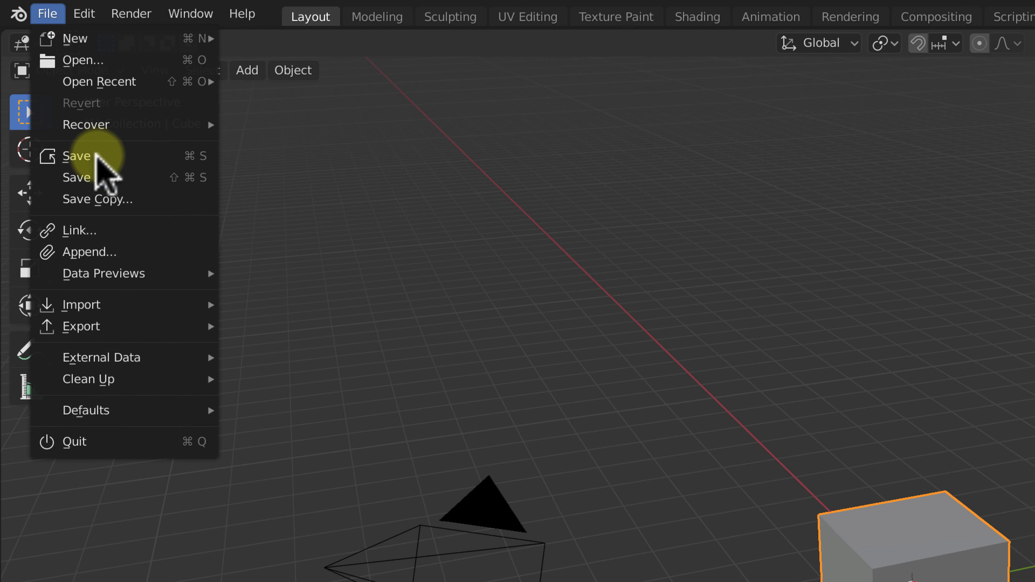
left_click(76, 156)
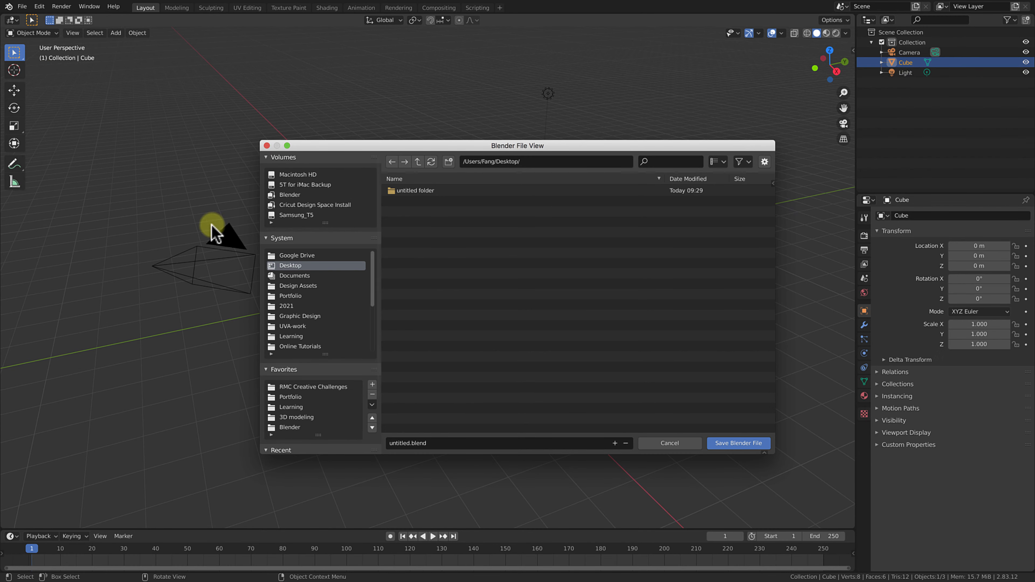
left_click(290, 265)
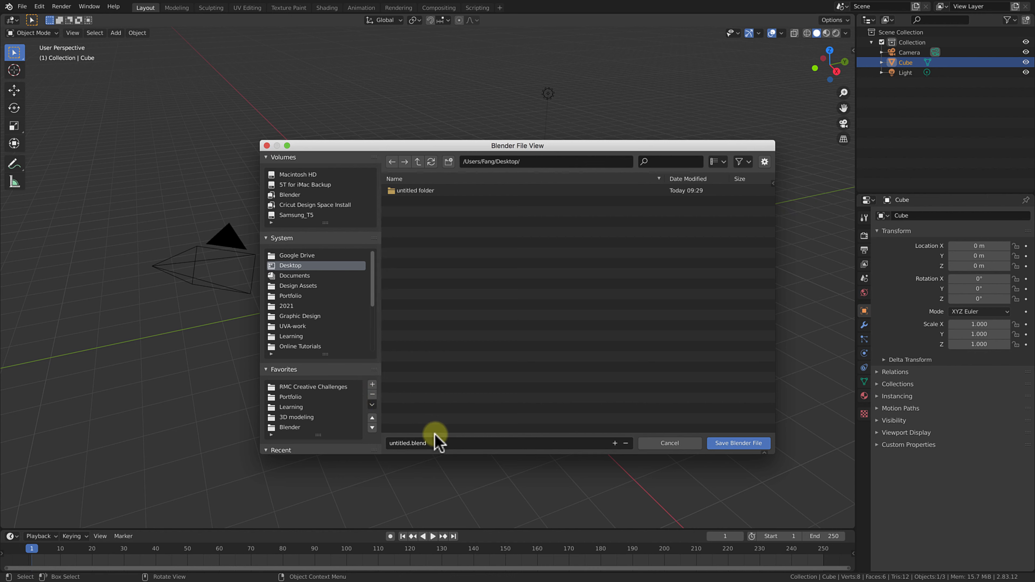
left_click(436, 443)
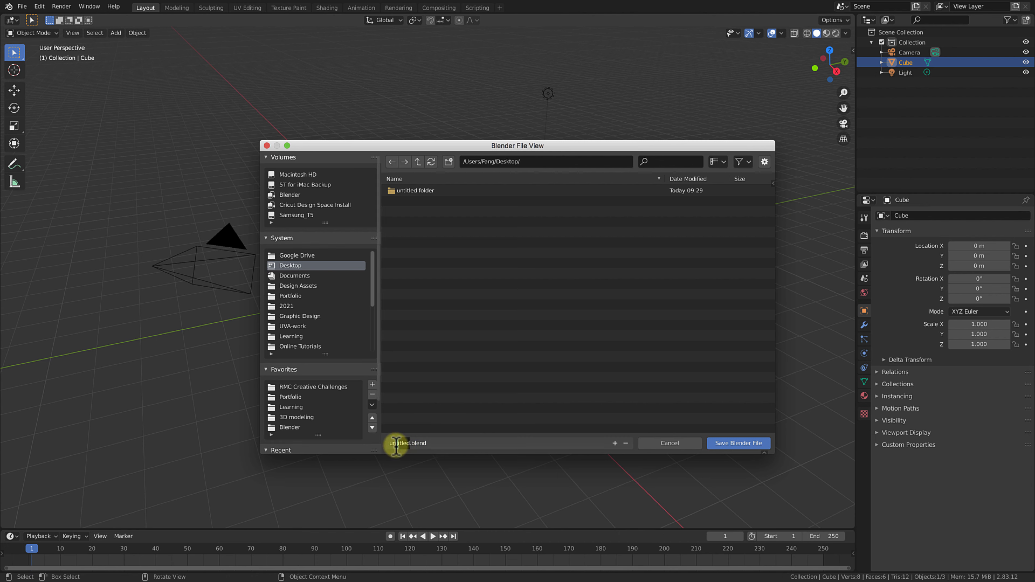
type("3D icon")
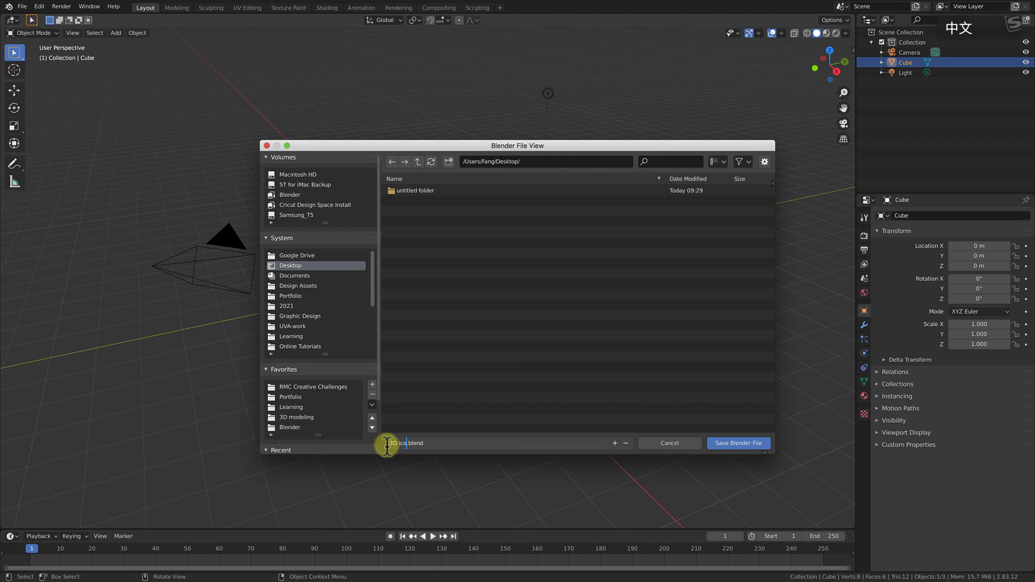
left_click(749, 445)
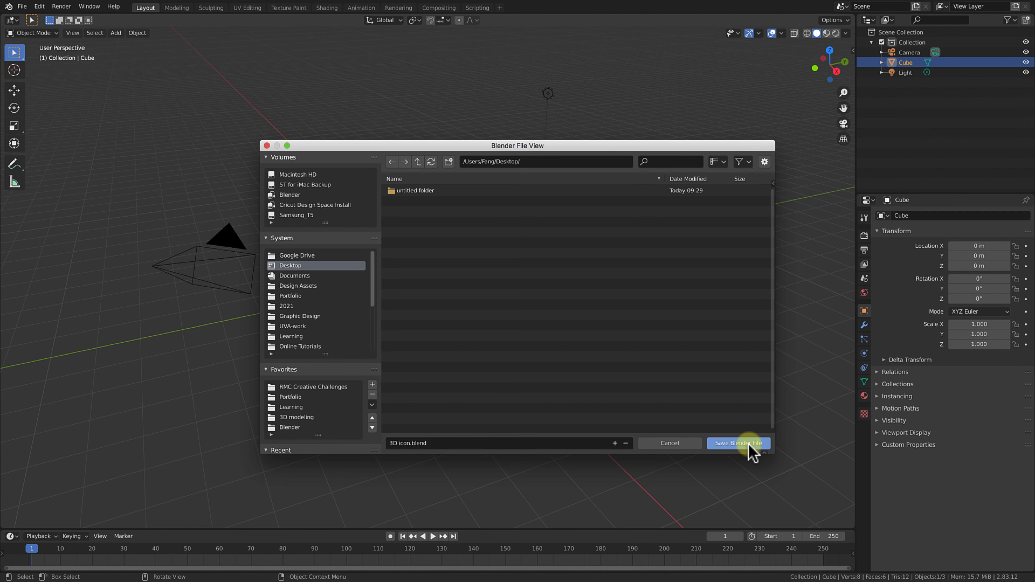
left_click(749, 444)
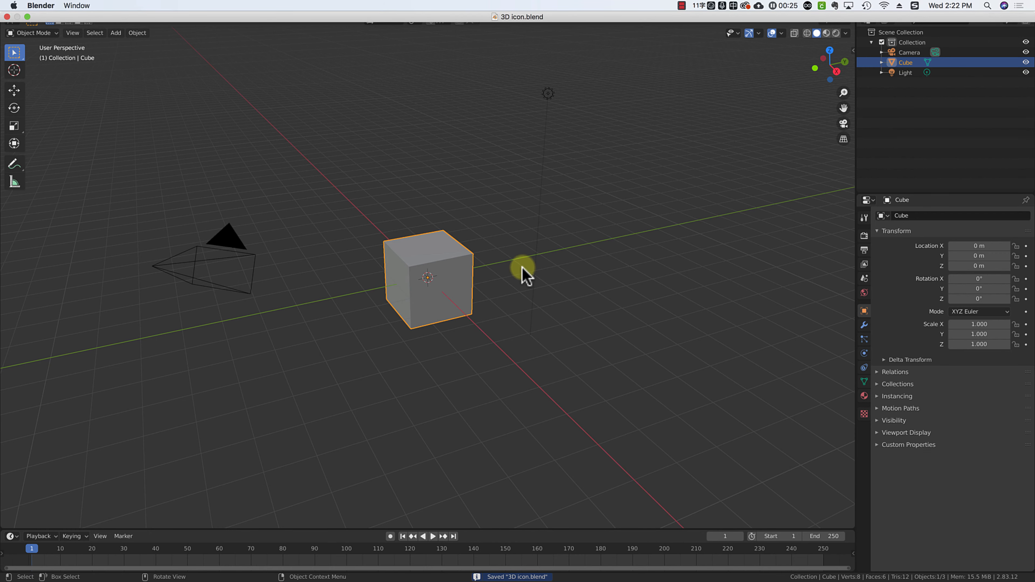
key("super+s")
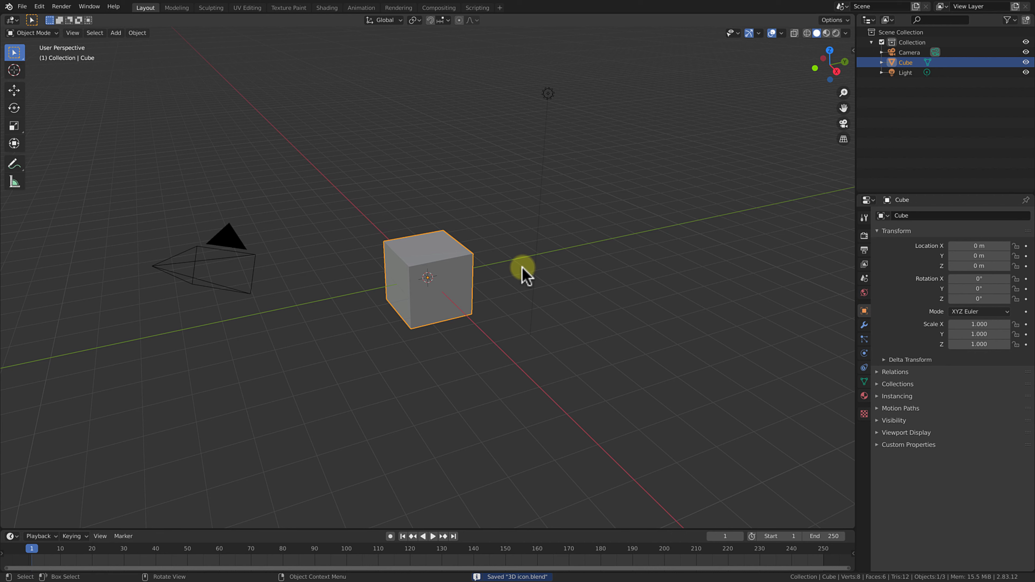
key("super+s")
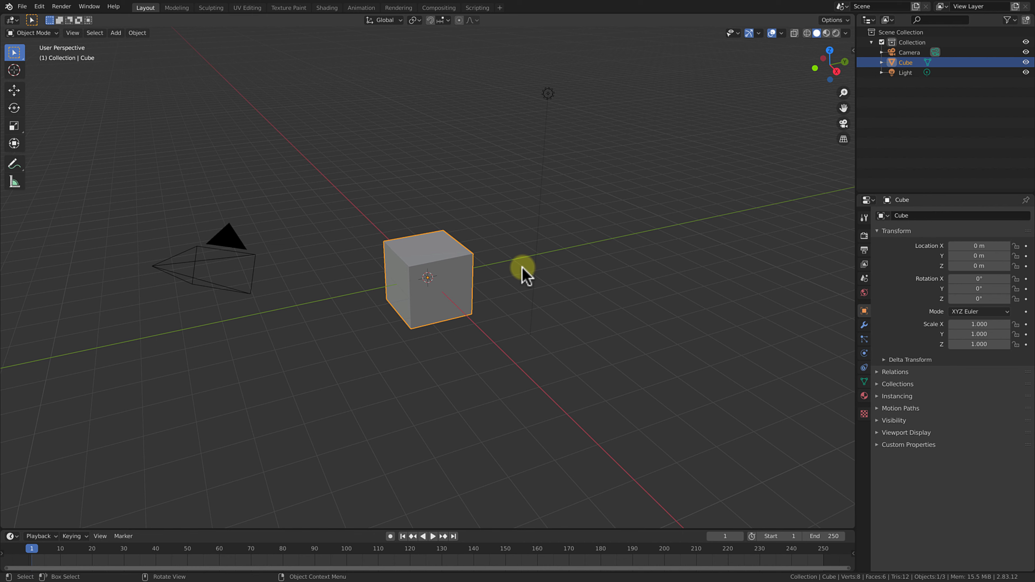
Deselect the cube and view the scene from several preset axis viewpoints, ending in the front orthographic view.
left_click(667, 184)
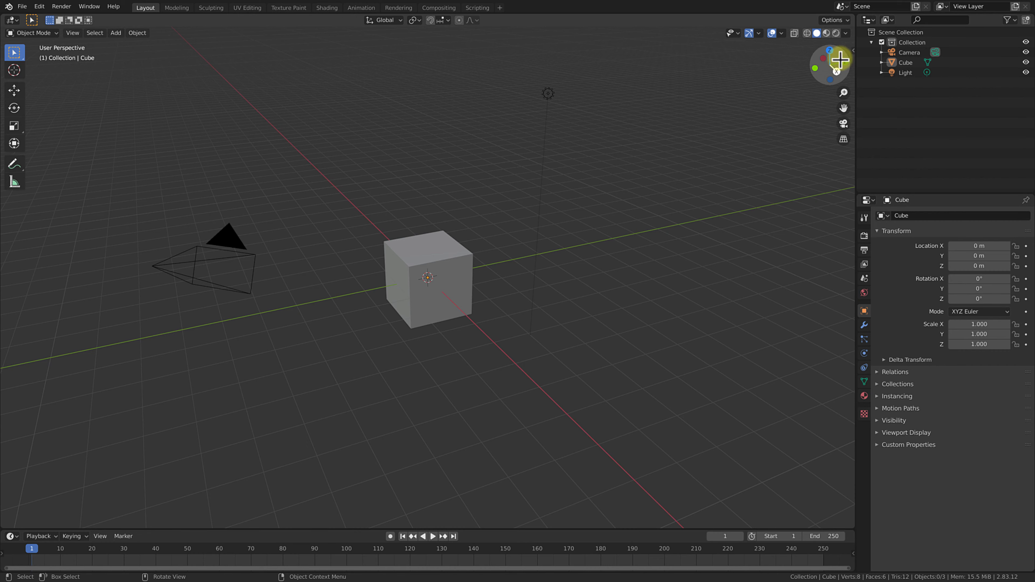
mouse_move(831, 65)
left_mouse_down()
mouse_move(793, 95)
mouse_move(819, 87)
mouse_move(808, 65)
mouse_move(795, 81)
mouse_move(853, 58)
mouse_move(830, 52)
left_mouse_up()
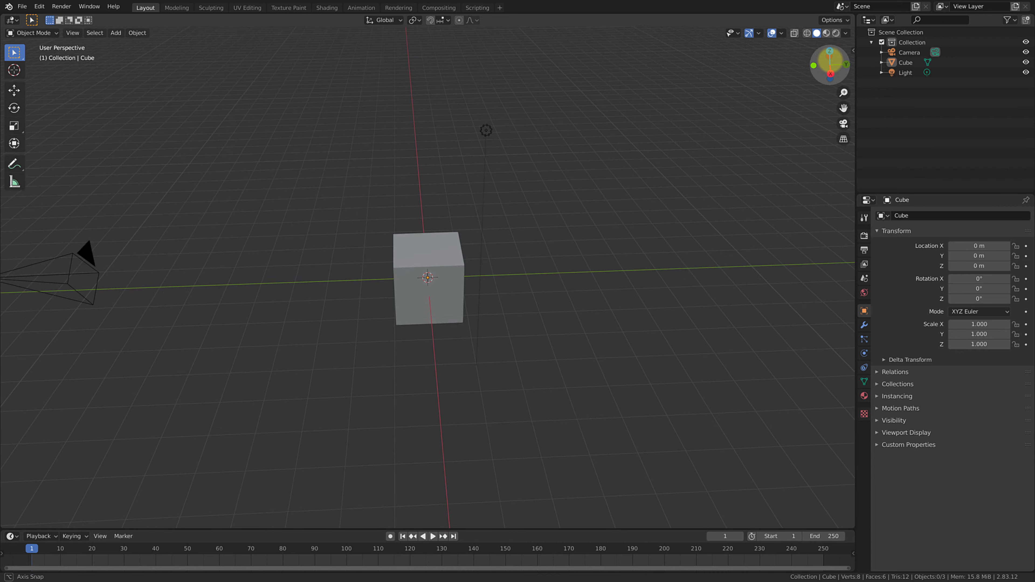
left_click(830, 51)
left_click(830, 51)
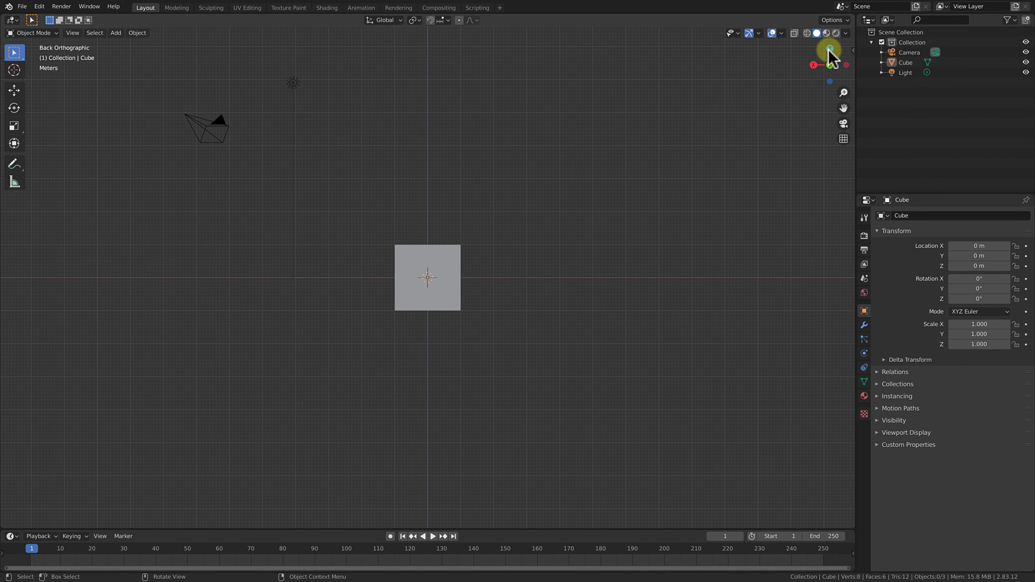
left_click_drag(813, 65, 817, 65)
left_click(829, 64)
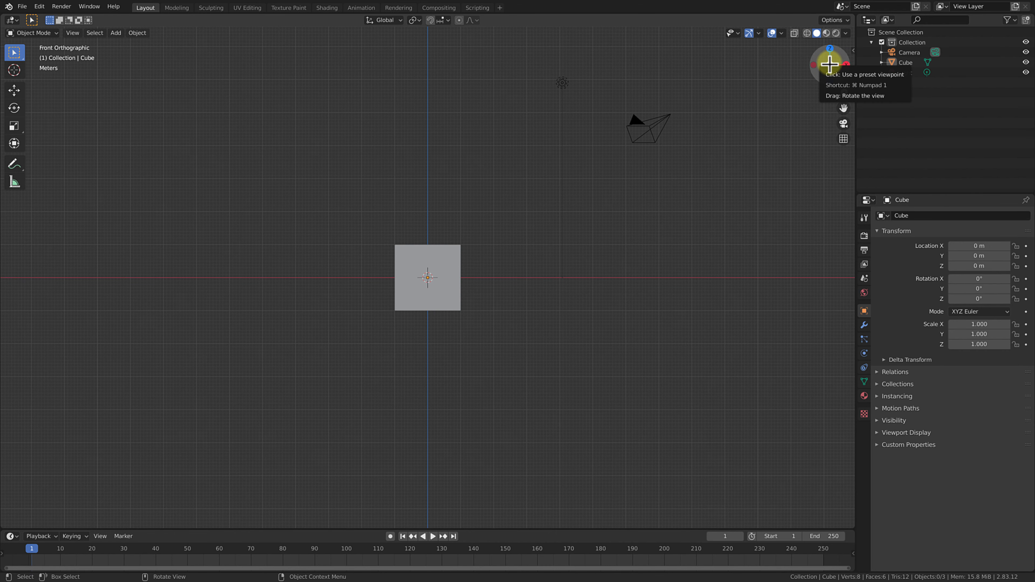
left_click(829, 64)
left_click(830, 64)
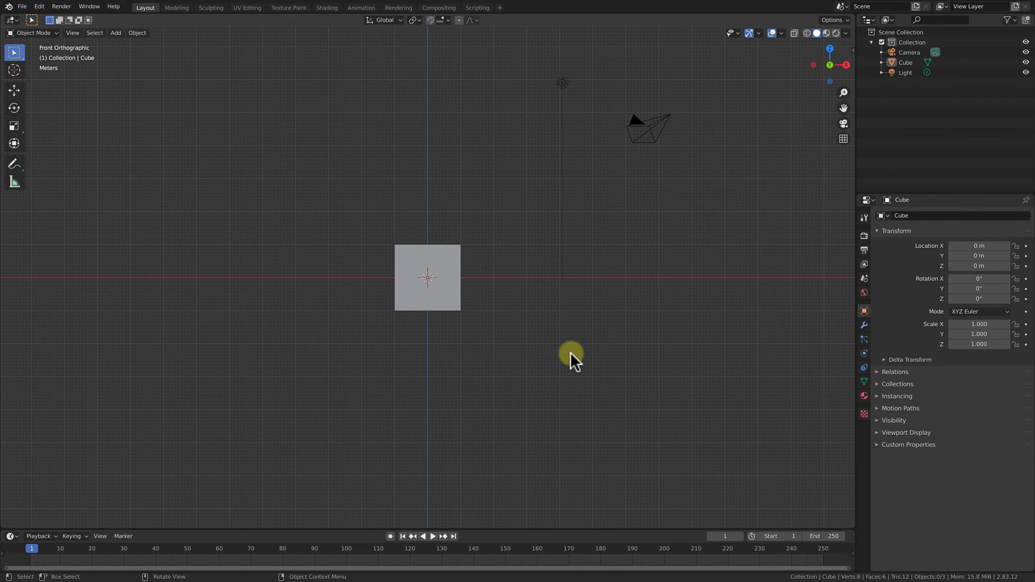
Examine the cube in perspective from slightly above, at closer and farther distances, and shift it off the view's centre.
middle_click_drag(573, 359, 566, 403)
scroll(589, 383, "up", 5)
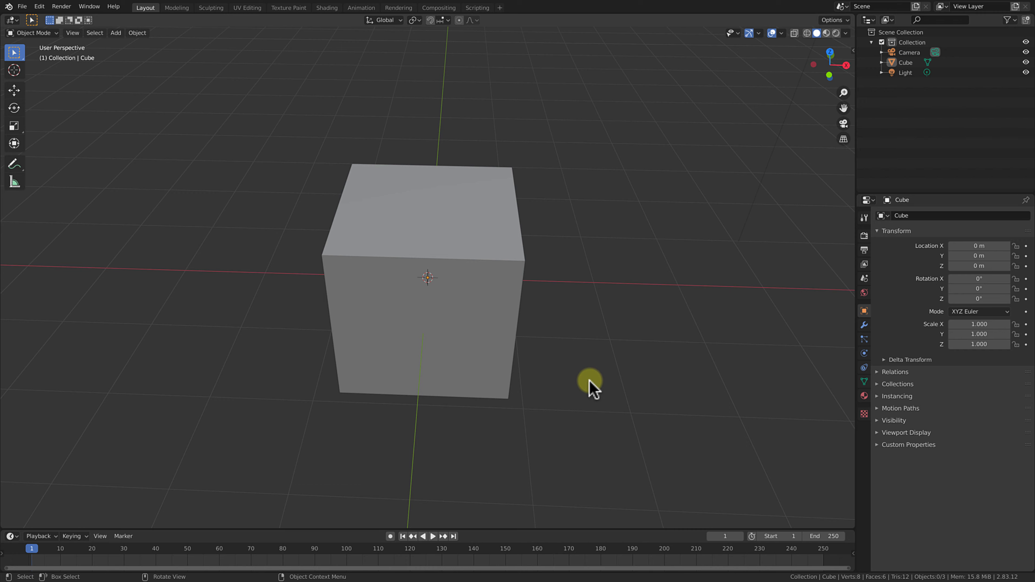
scroll(589, 383, "down", 5)
scroll(589, 383, "up", 4)
scroll(589, 383, "down", 3)
scroll(589, 383, "up", 3)
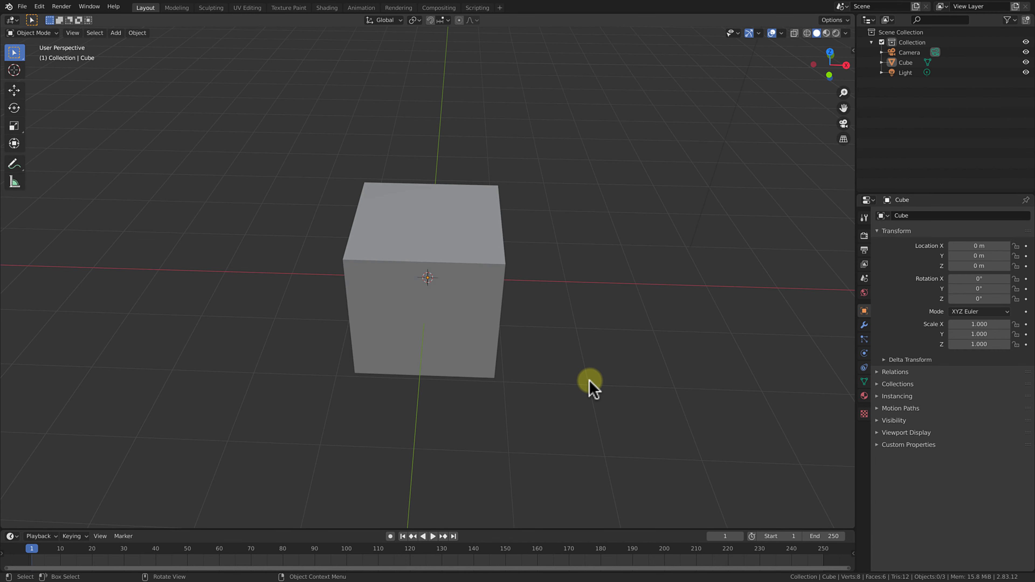
scroll(590, 383, "down", 3)
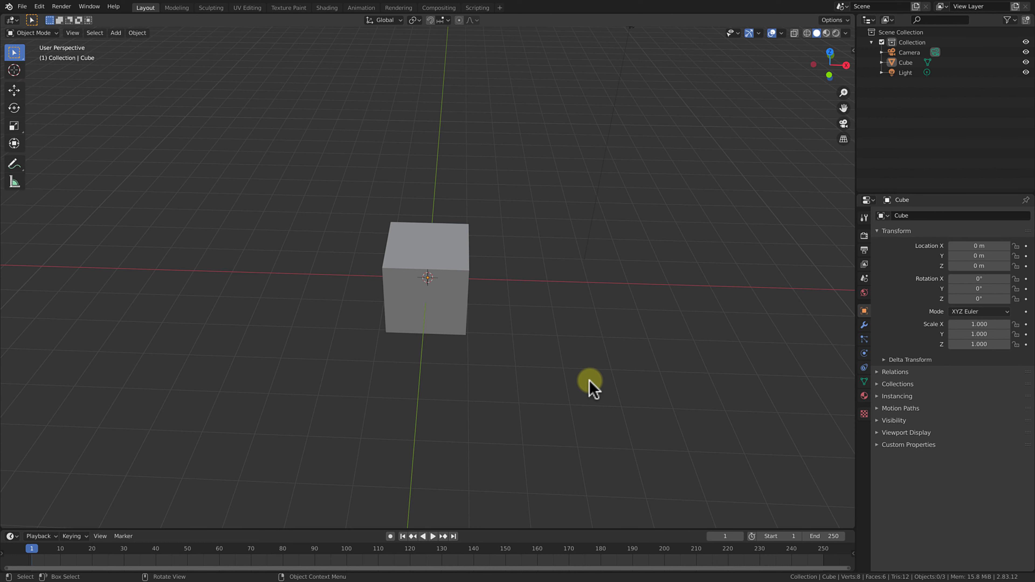
key("shift")
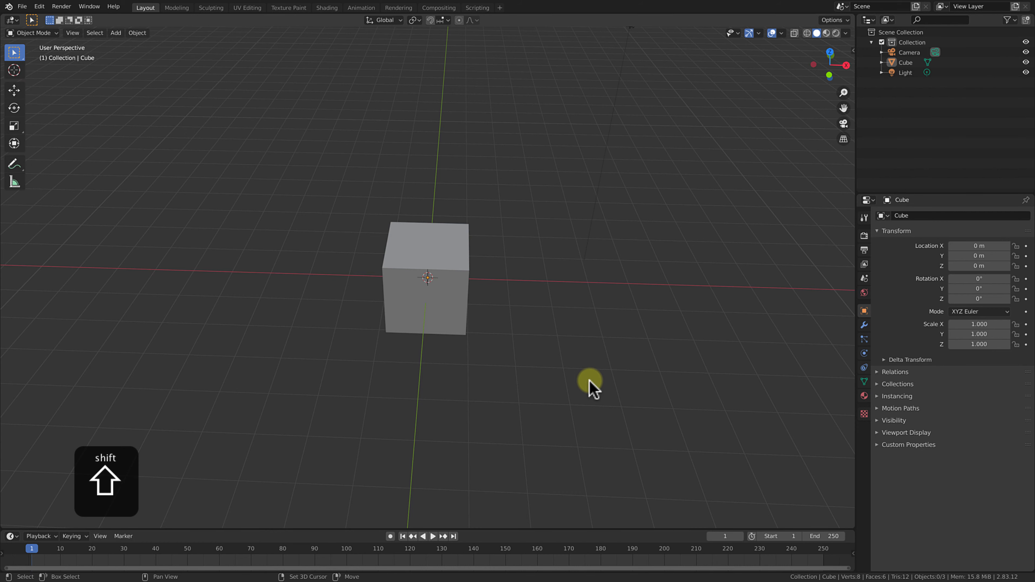
mouse_move(589, 380)
middle_mouse_down("shift")
mouse_move(565, 432)
mouse_move(525, 290)
mouse_move(589, 383)
mouse_move(570, 358)
middle_mouse_up("shift")
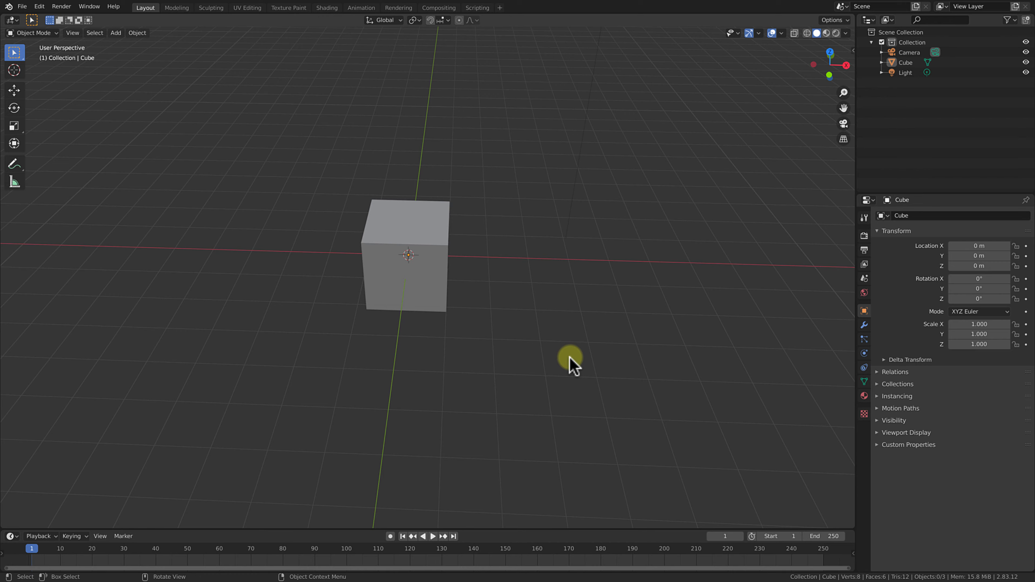
Enable Emulate 3 Button Mouse in the input preferences and close the preferences.
left_click(39, 6)
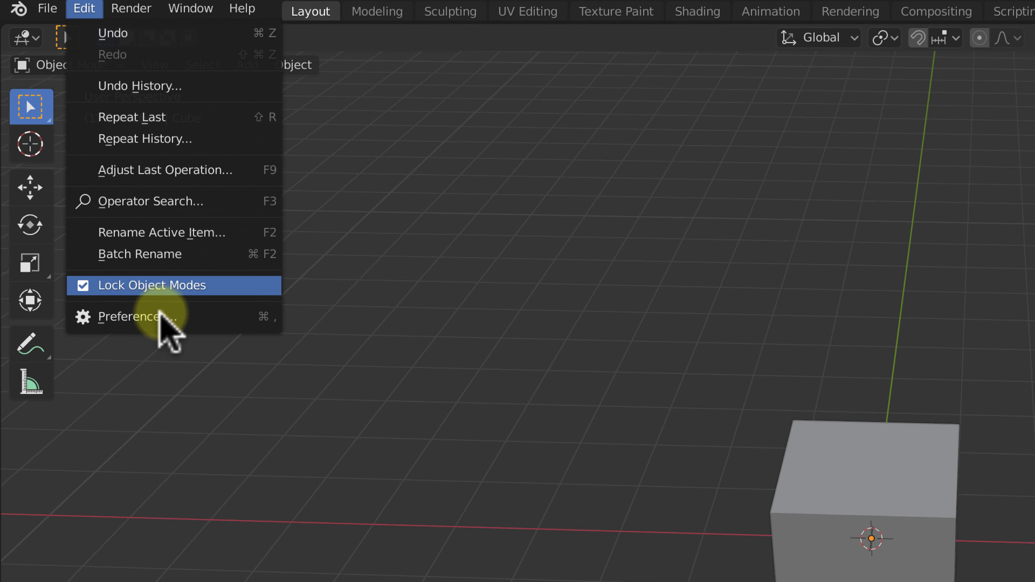
left_click(160, 316)
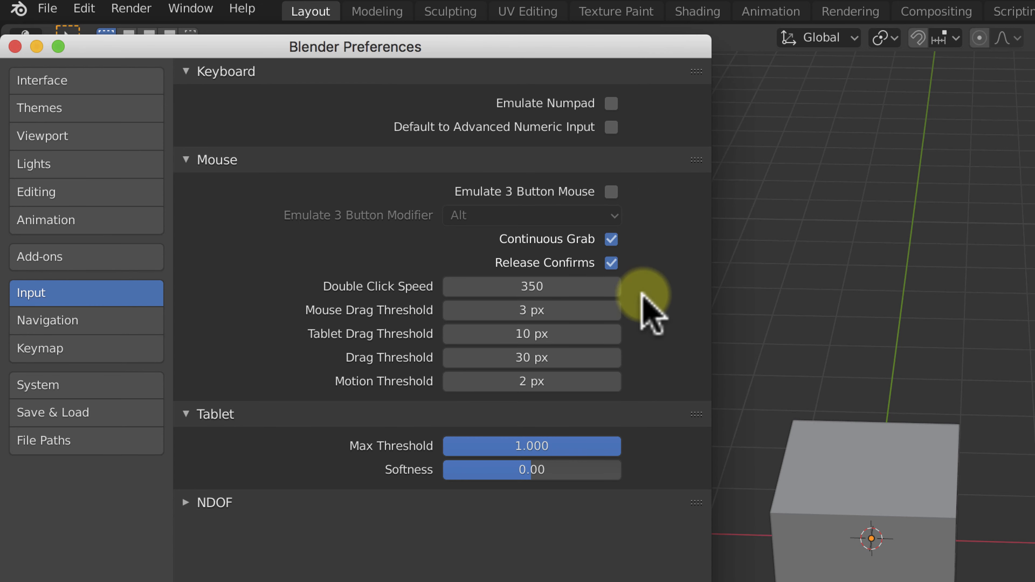
left_click(611, 191)
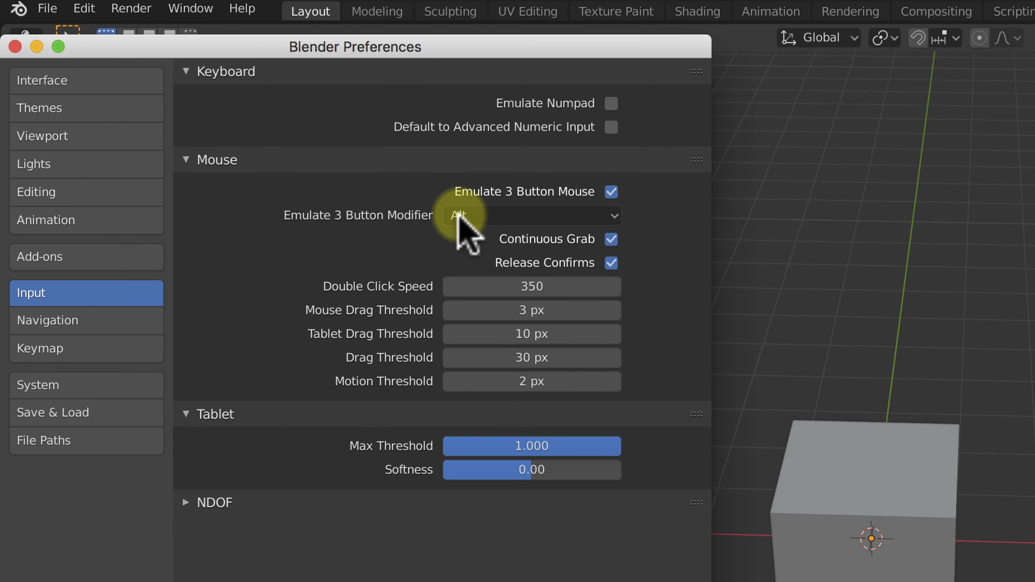
left_click(14, 47)
Orbit, pan and zoom around the cube to inspect it from an angled perspective.
key("alt")
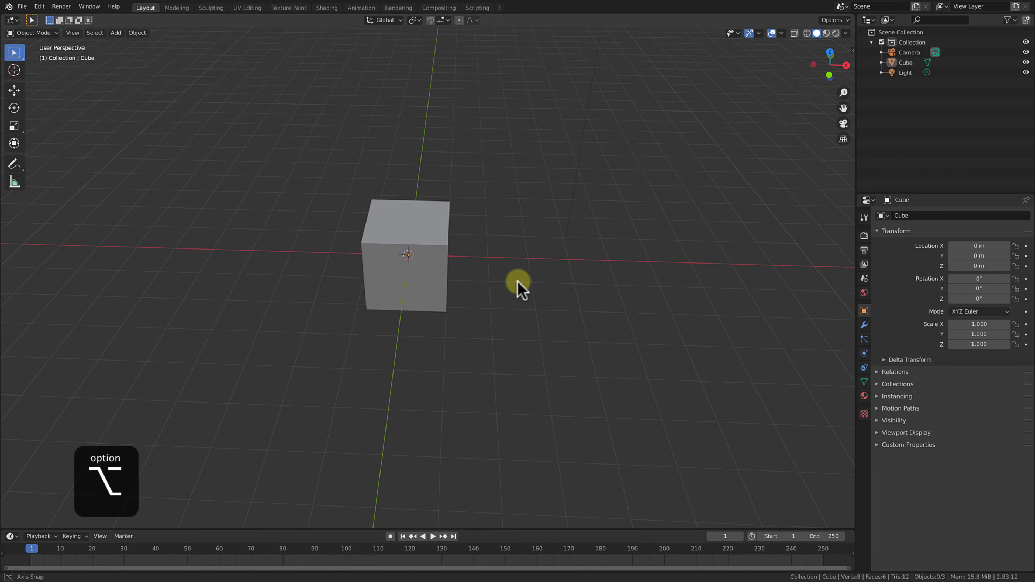
mouse_move(520, 287)
left_mouse_down("alt")
mouse_move(437, 286)
mouse_move(531, 321)
mouse_move(432, 251)
mouse_move(489, 289)
mouse_move(471, 273)
mouse_move(517, 275)
mouse_move(493, 274)
mouse_move(509, 277)
mouse_move(501, 280)
left_mouse_up("alt")
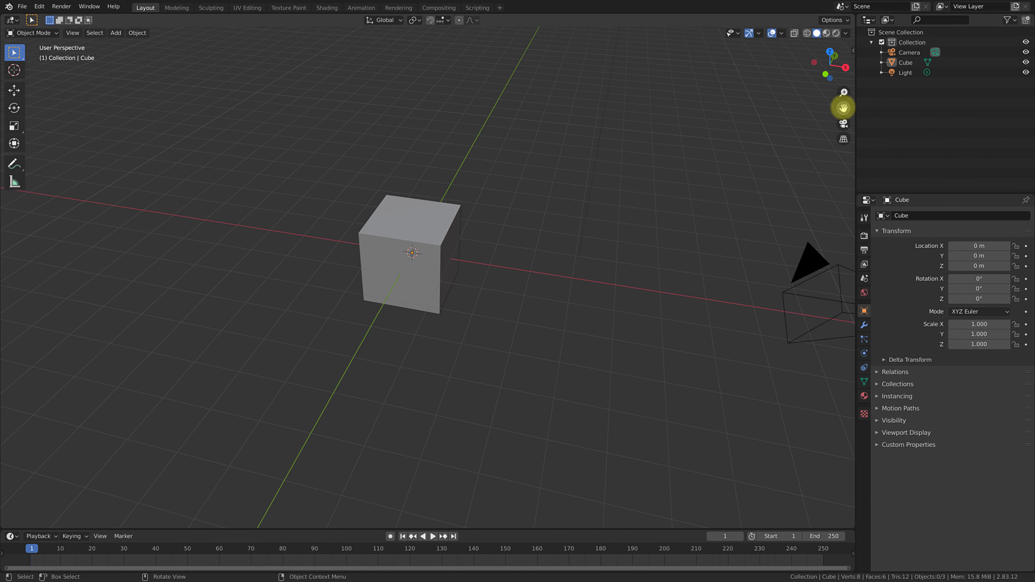
left_click_drag(843, 107, 776, 129)
left_click(845, 119)
left_click(846, 119)
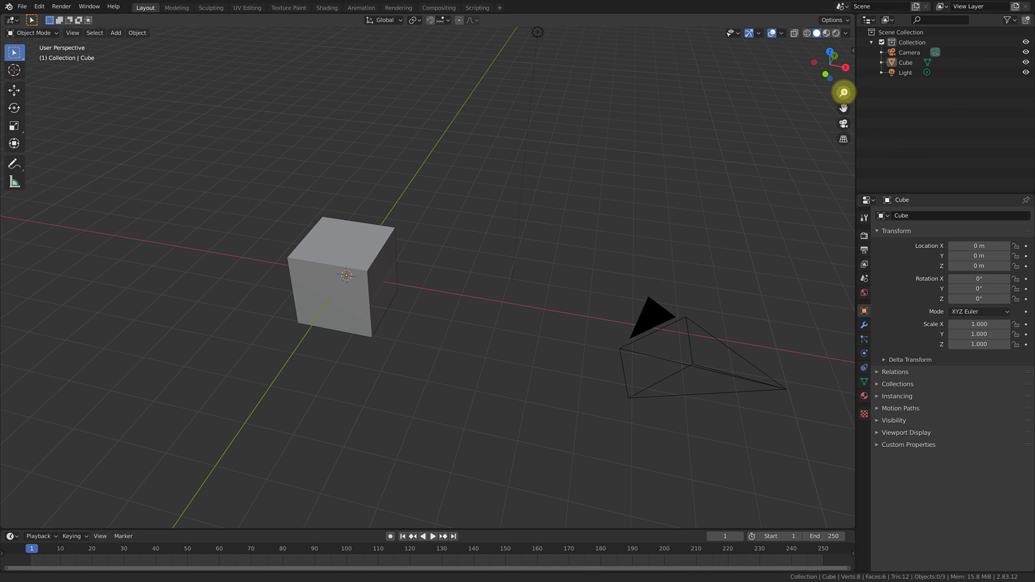
left_click_drag(843, 92, 803, 47)
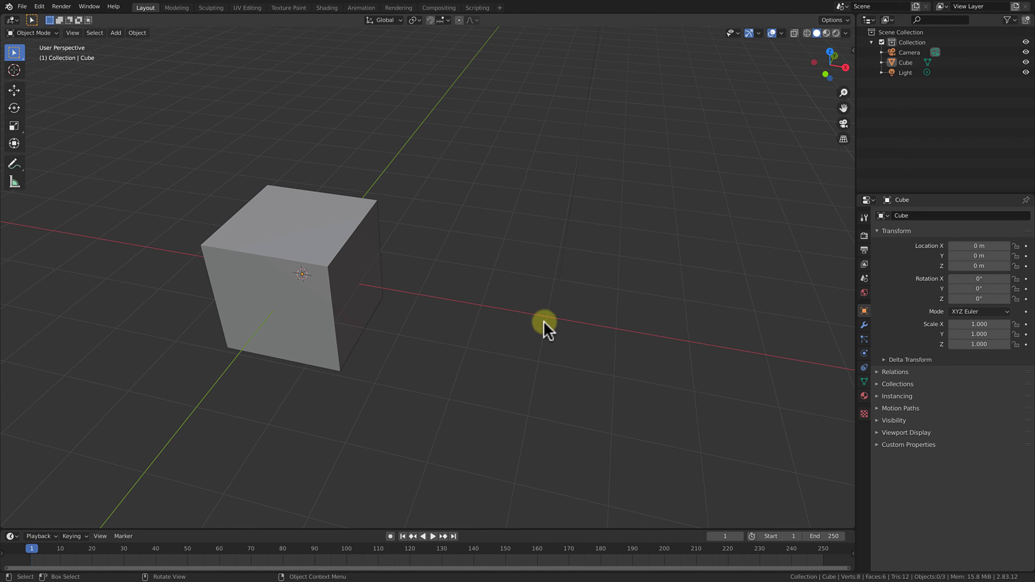
scroll(544, 326, "down", 3)
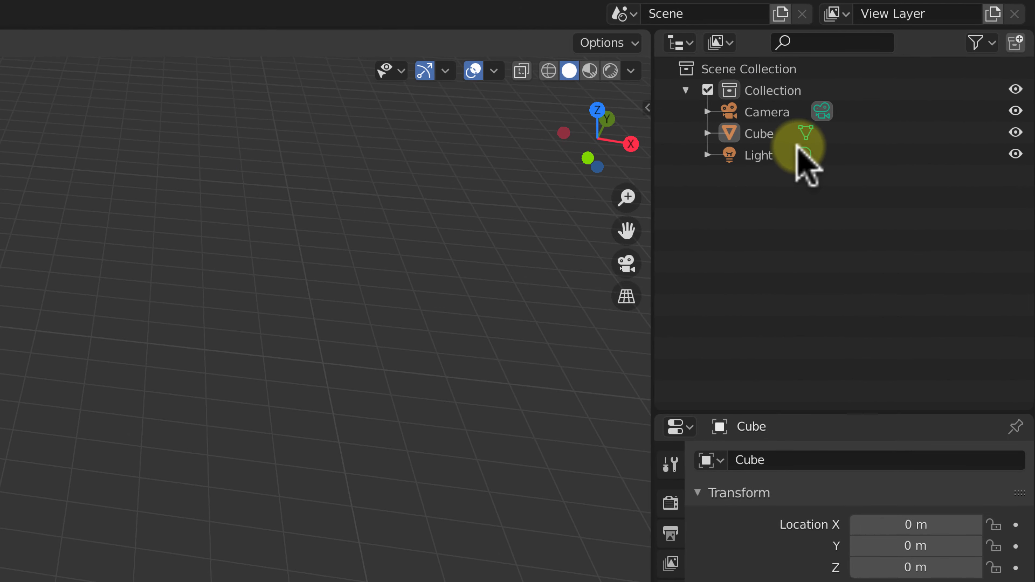
Delete the default cube from the scene and exclude the collection holding the camera and light from the view layer.
left_click(749, 112)
left_click(759, 134)
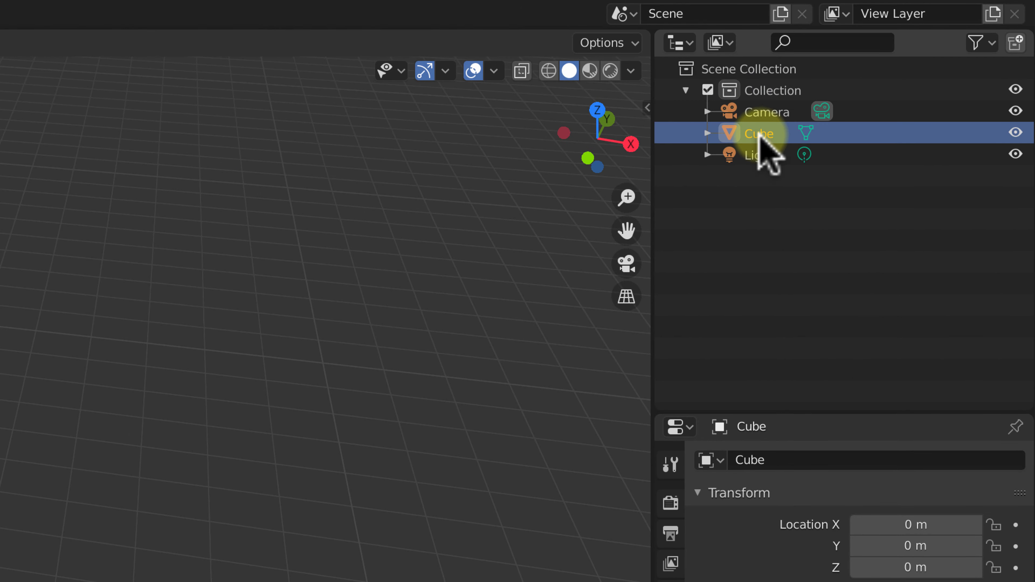
left_click(761, 156)
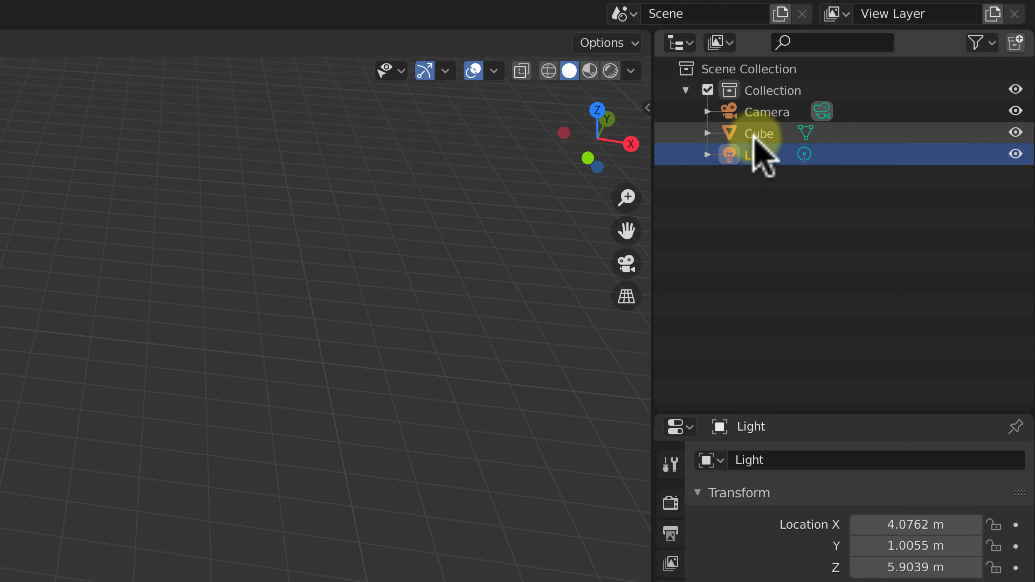
left_click(754, 134)
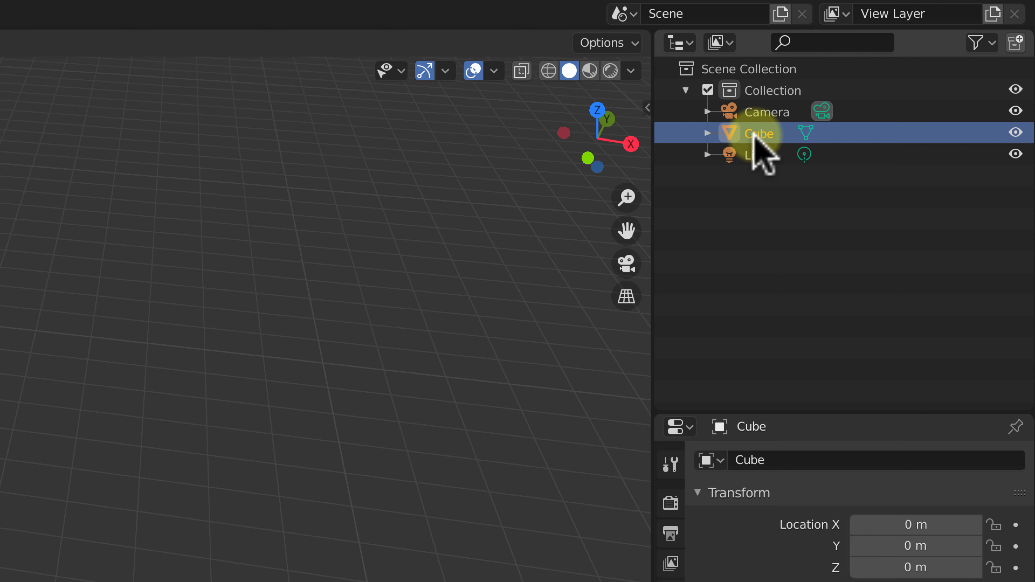
right_click(755, 139)
left_click(871, 128)
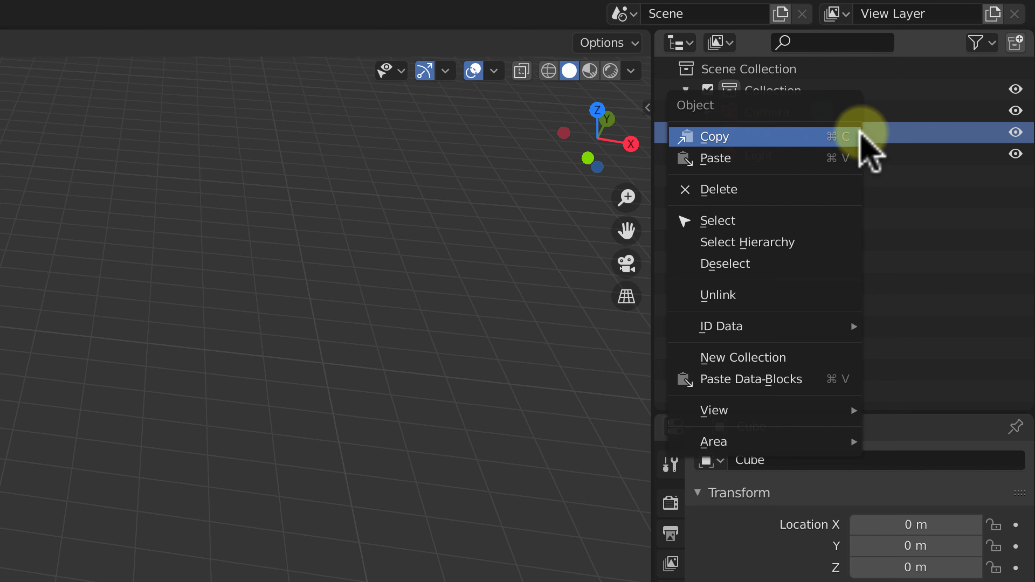
left_click(726, 189)
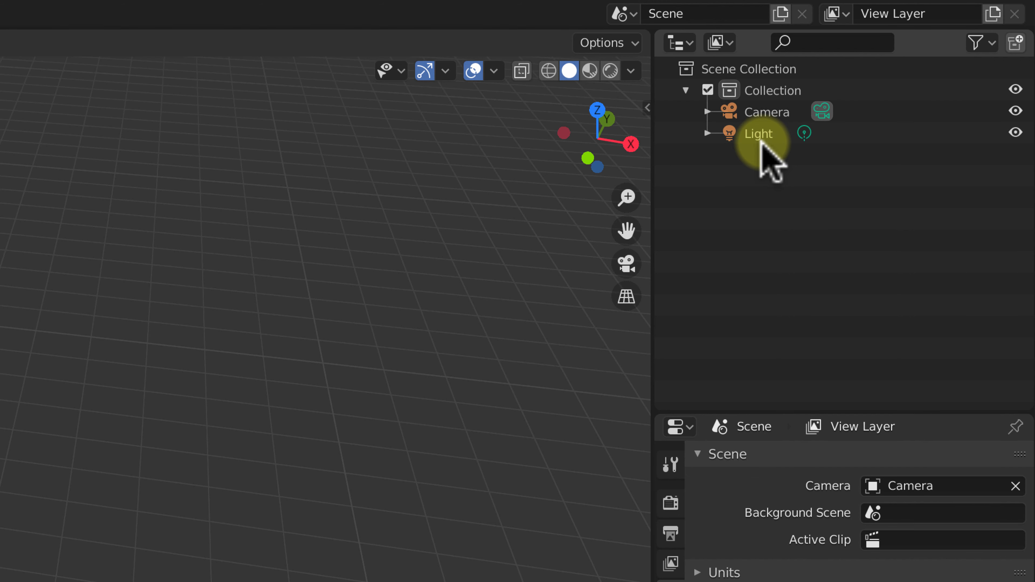
left_click(708, 90)
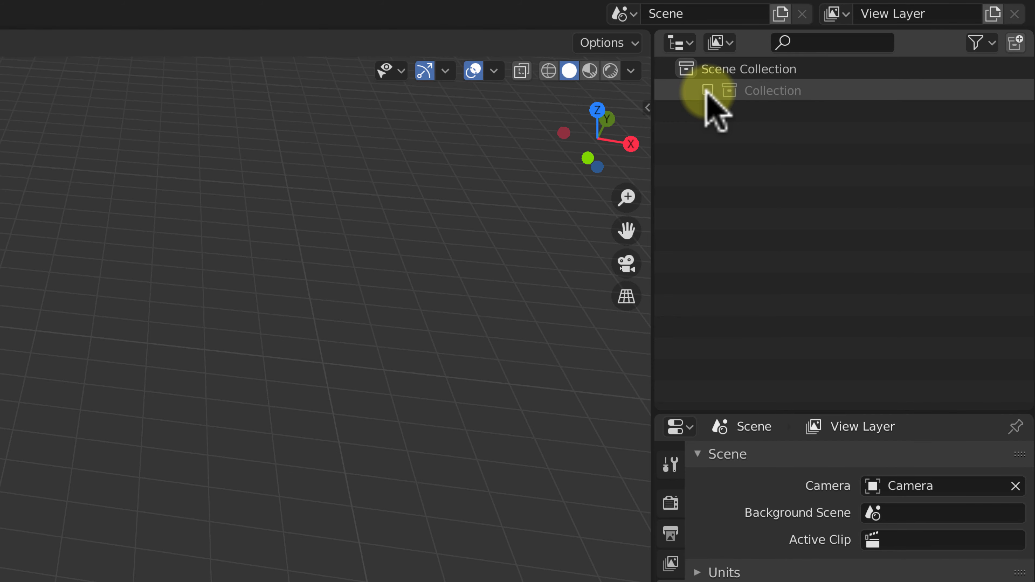
left_click(768, 91)
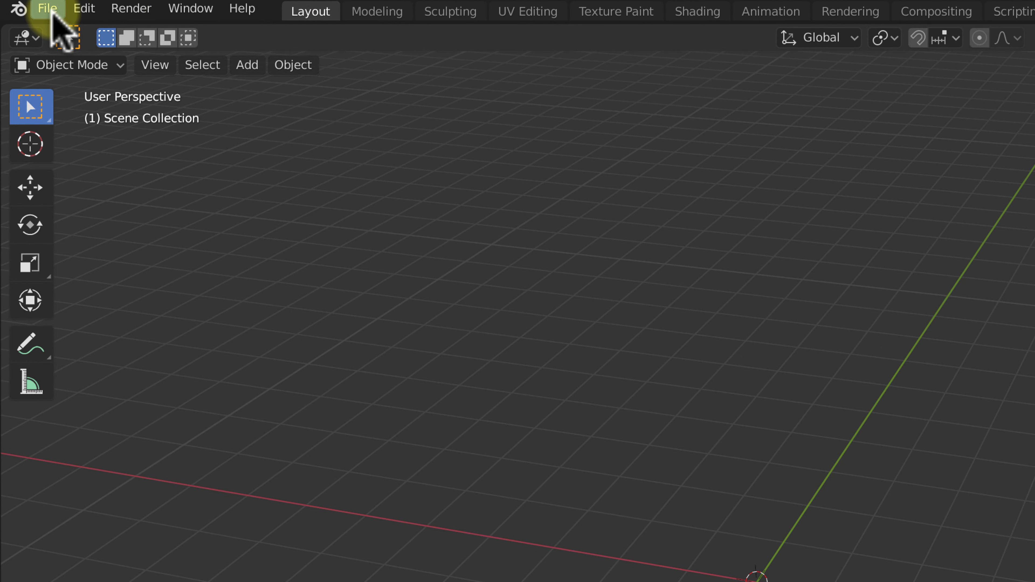
Import the SVG file Adobe_Photoshop_CC_icon.svg from the Desktop folder into the scene.
left_click(47, 9)
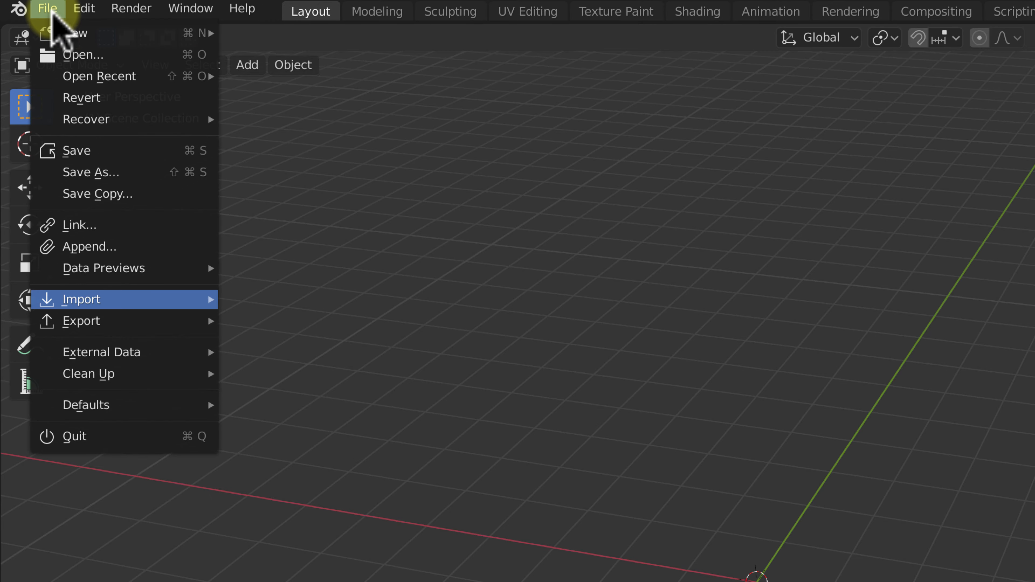
mouse_move(122, 300)
left_click(343, 363)
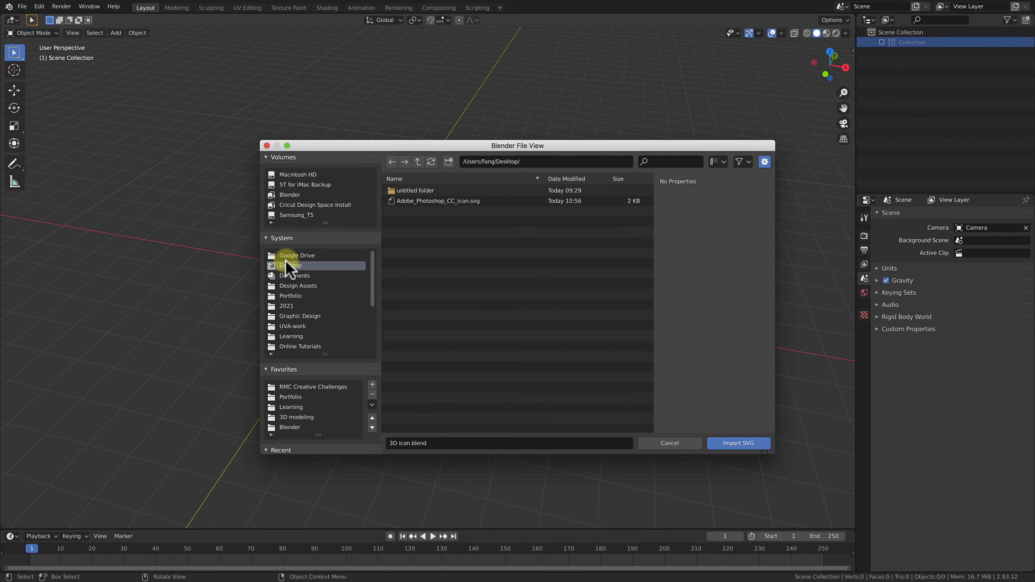
left_click(410, 204)
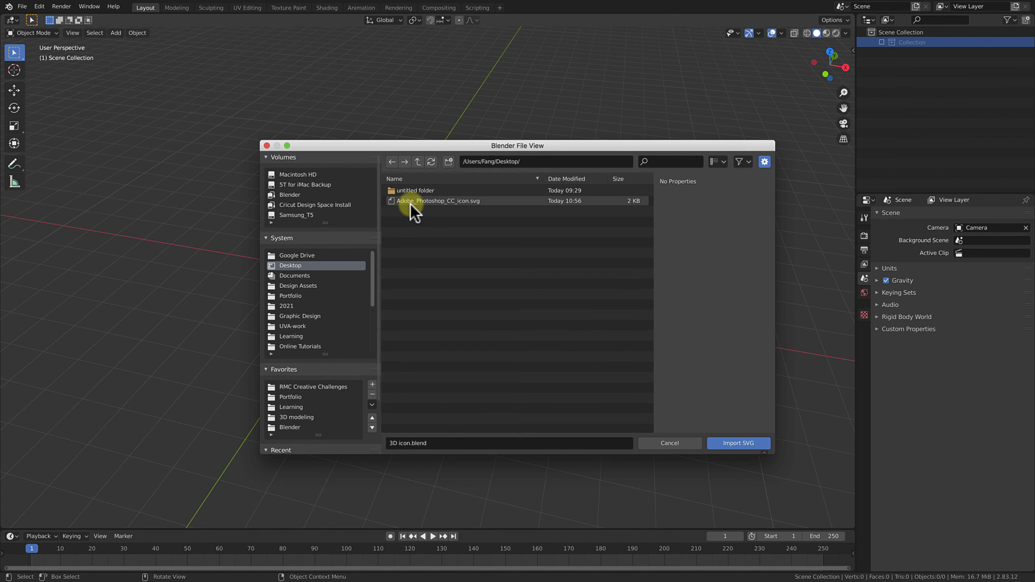
left_click(731, 446)
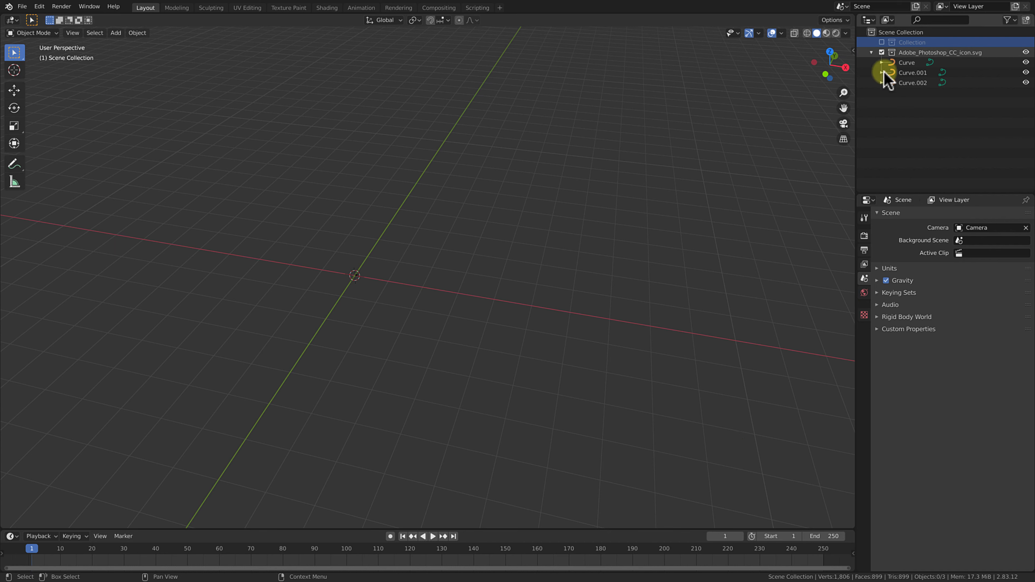
Select the three imported icon curves, Curve, Curve.001 and Curve.002, in the scene's object list.
left_click(904, 63)
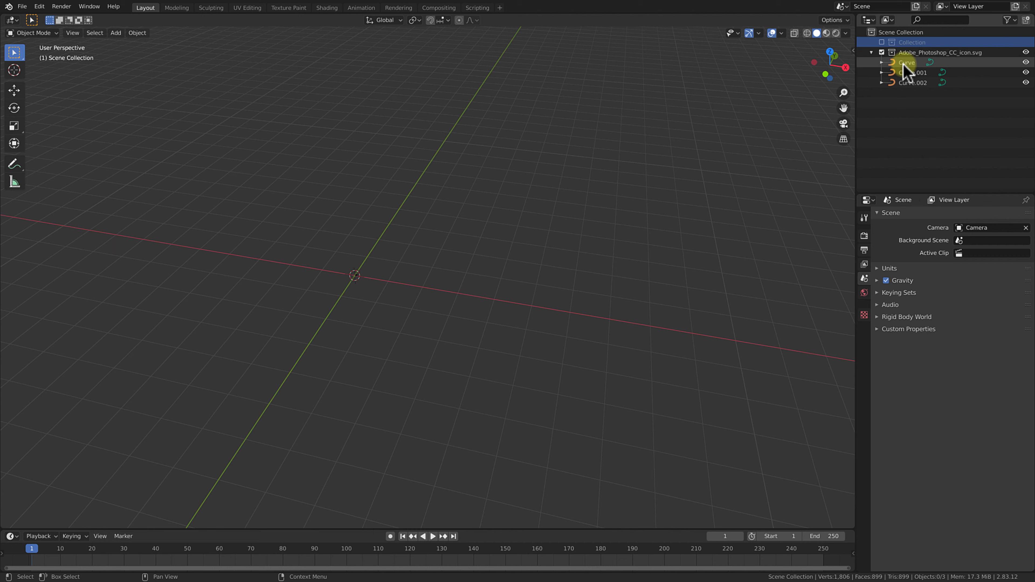
left_click(907, 73)
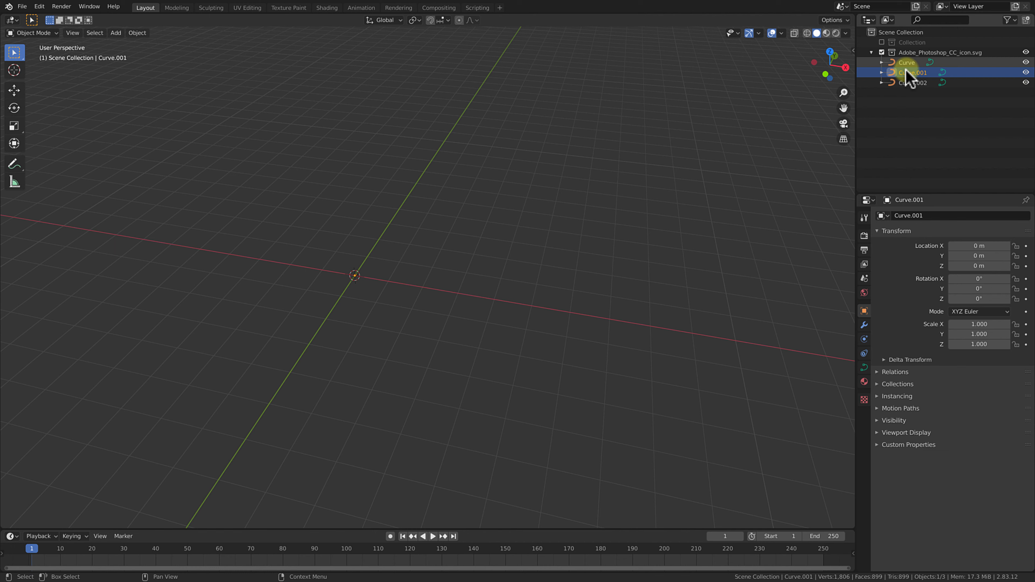
left_click(911, 53)
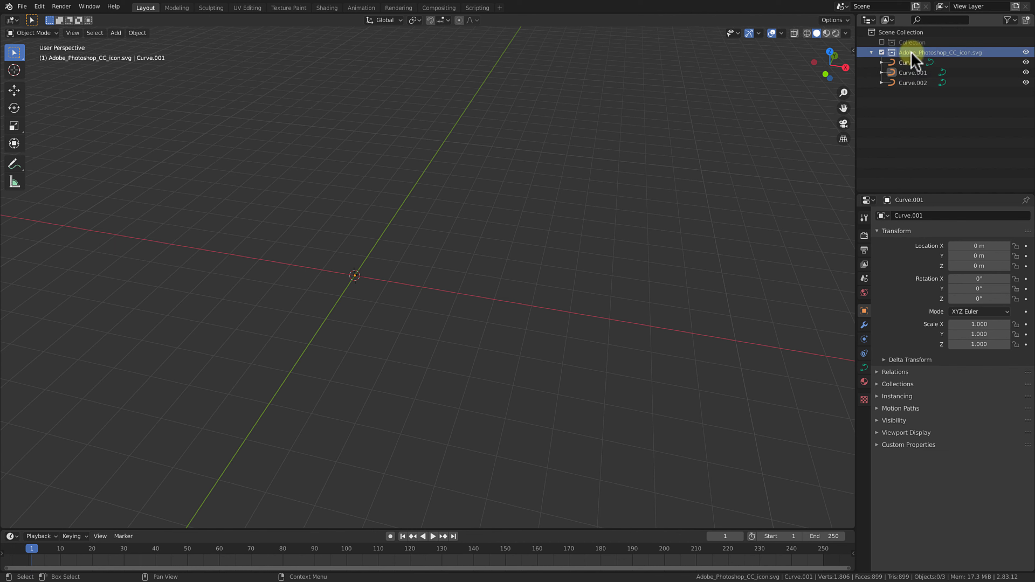
key("a")
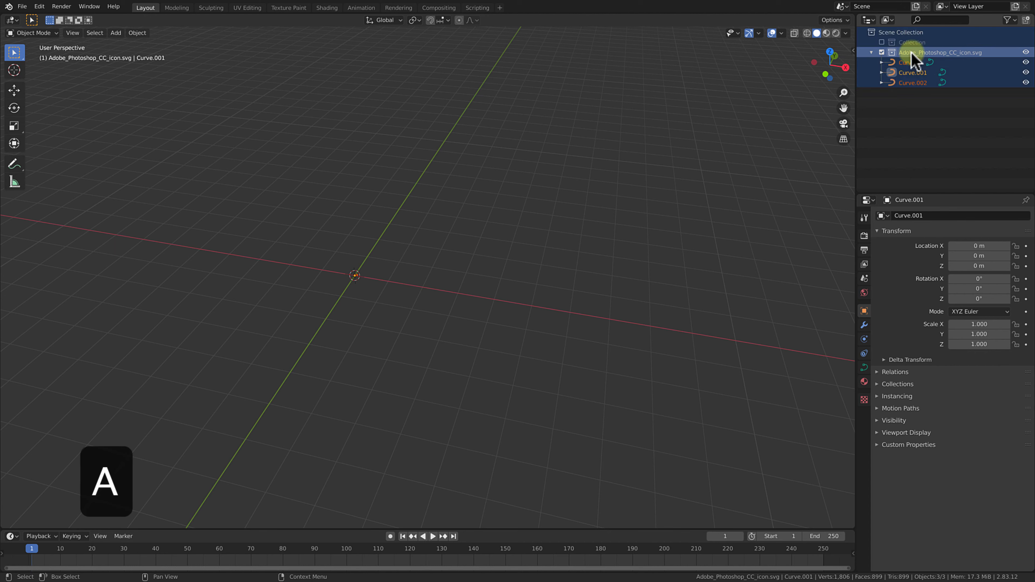
left_click(915, 90)
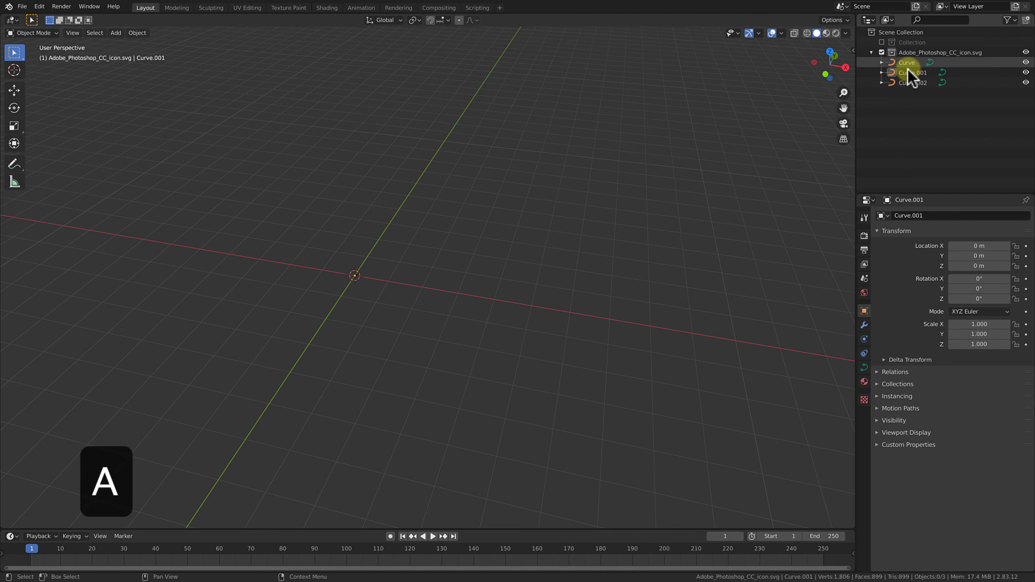
left_click_drag(911, 98, 901, 66)
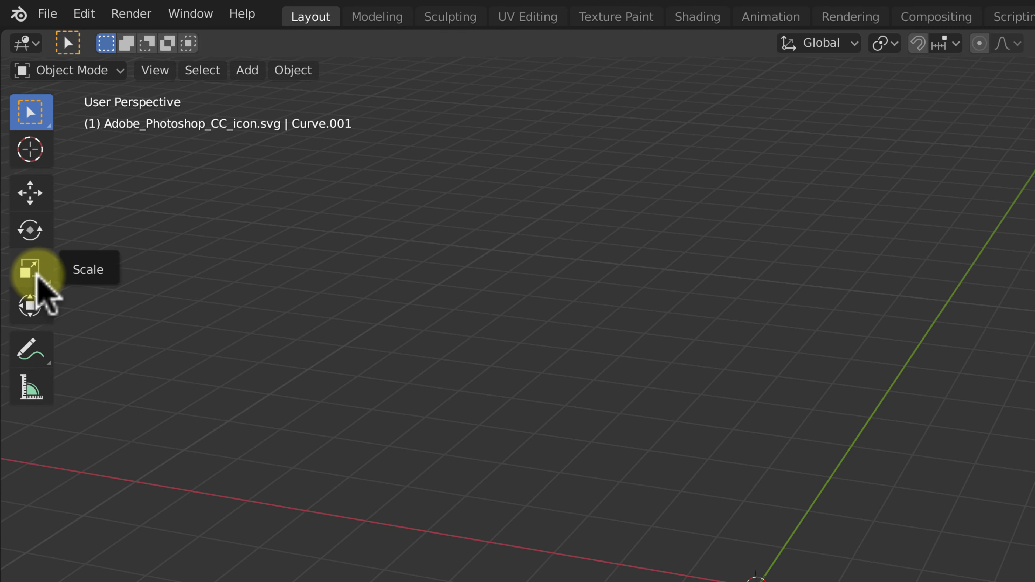
Scale the three selected icon curves uniformly to about 0.56 and clear the selection.
left_click(36, 275)
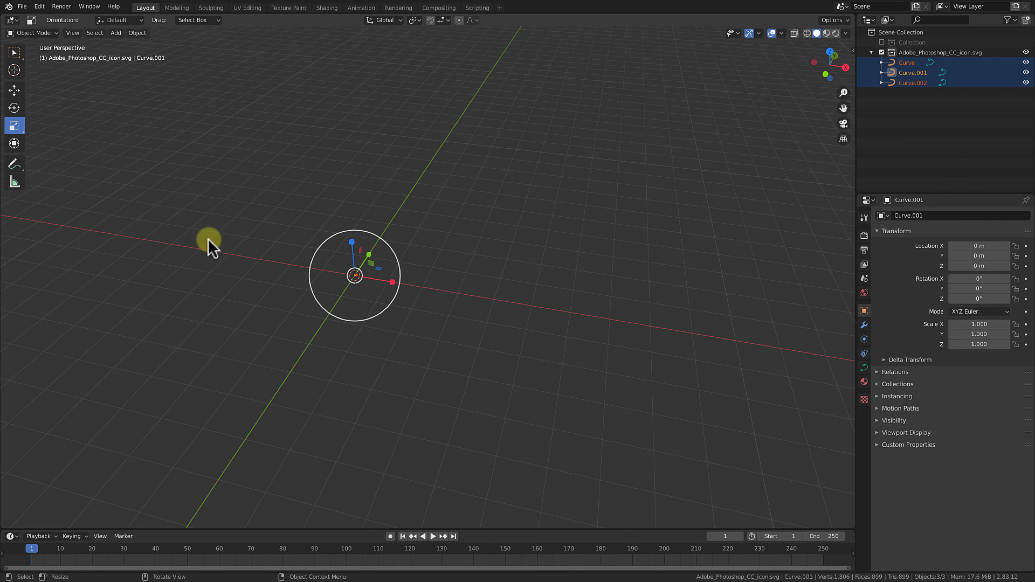
key("s")
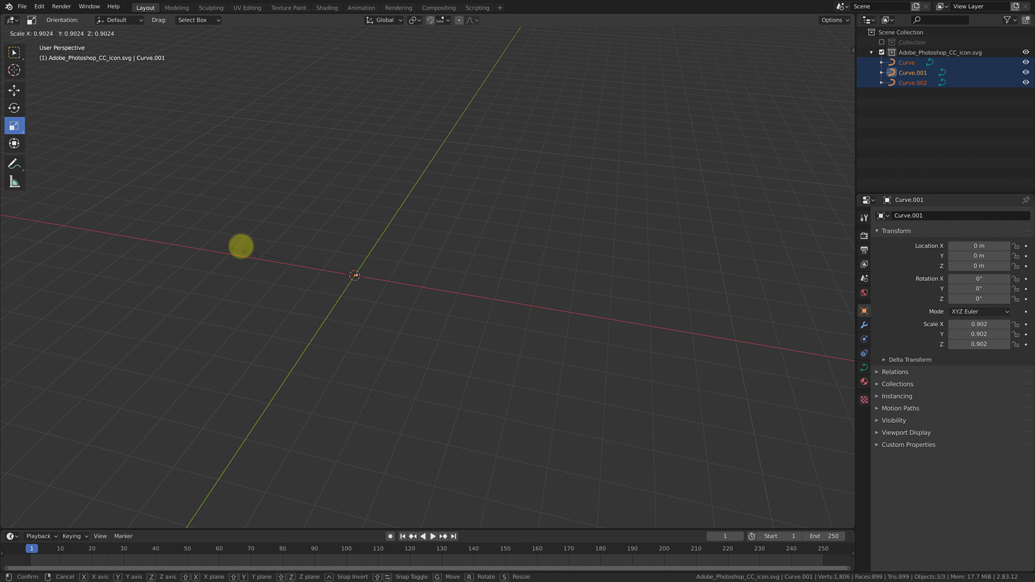
left_click(272, 258)
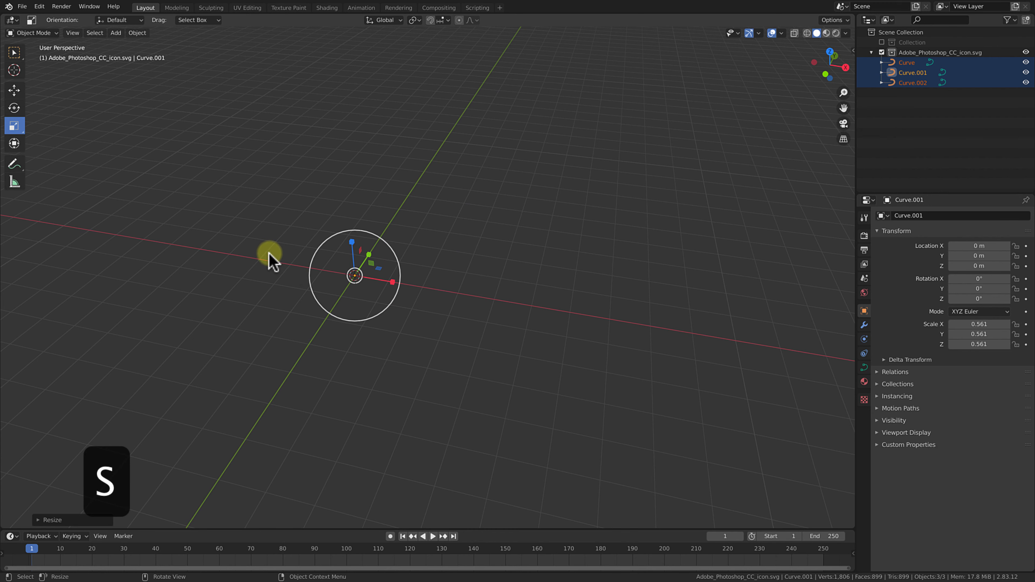
left_click(202, 280)
left_click_drag(246, 270, 213, 279)
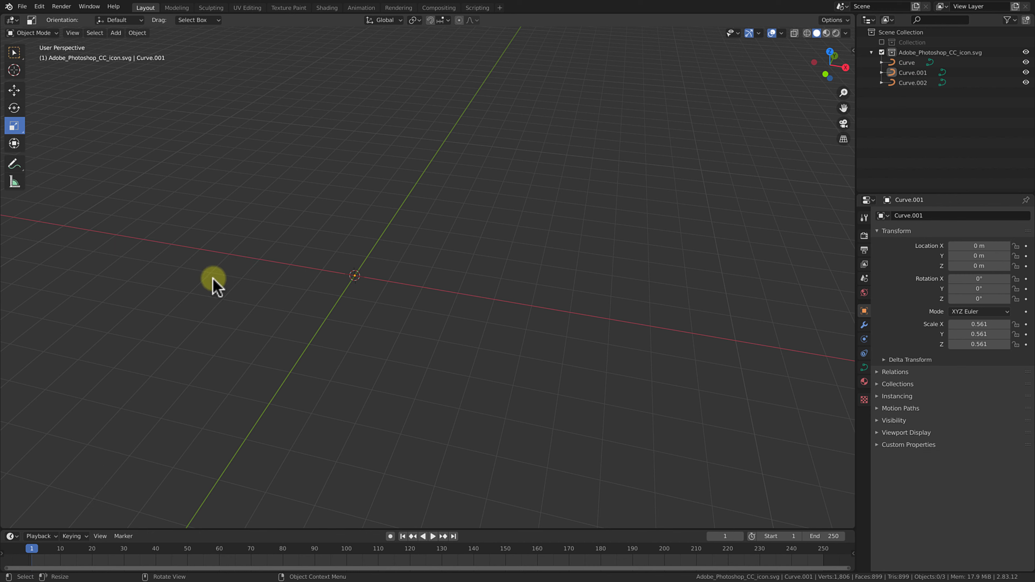
Select all icon curves and enlarge them uniformly until the scale is about 24.9 on every axis.
key("a")
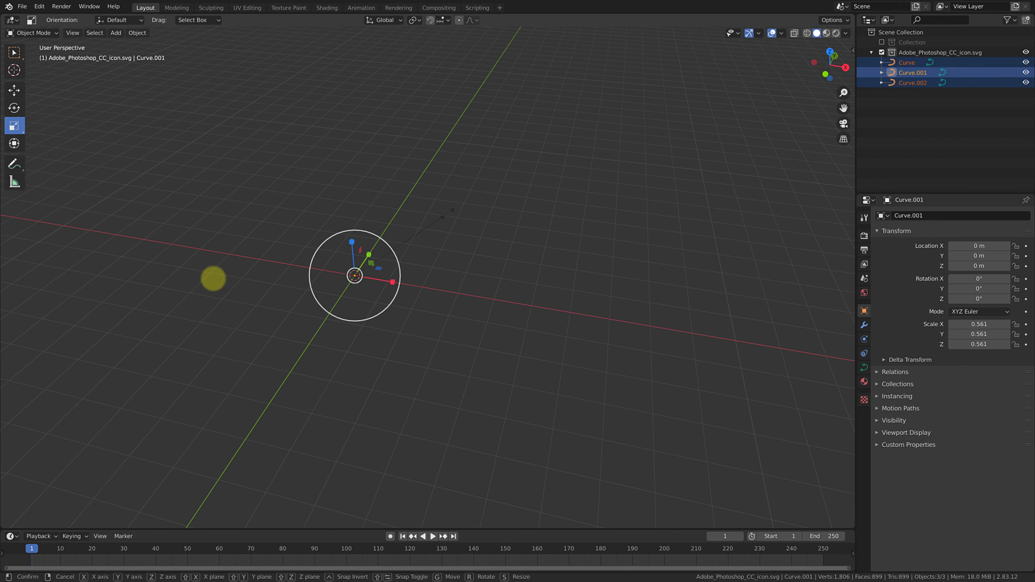
key("s")
left_click(605, 322)
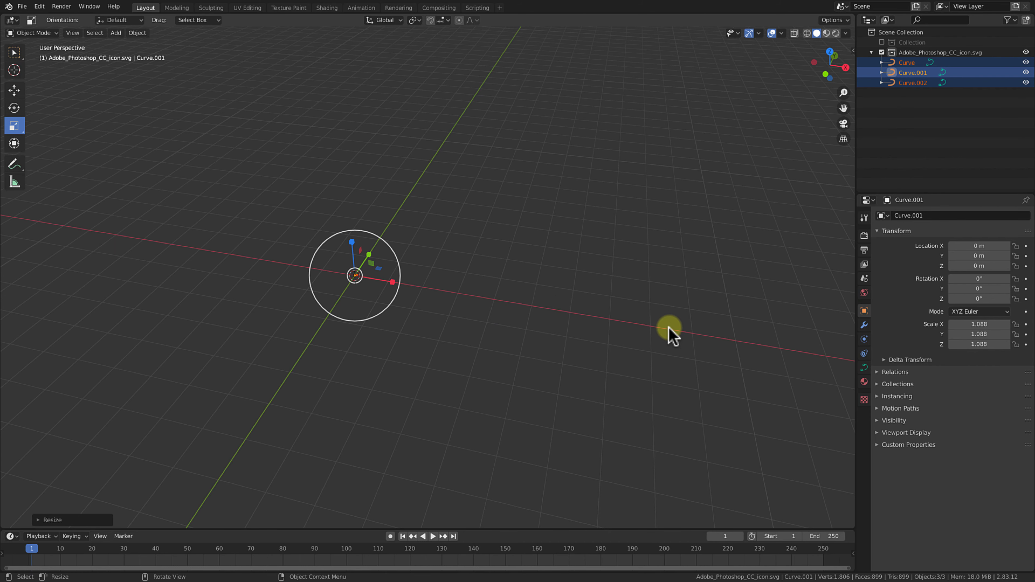
key("s")
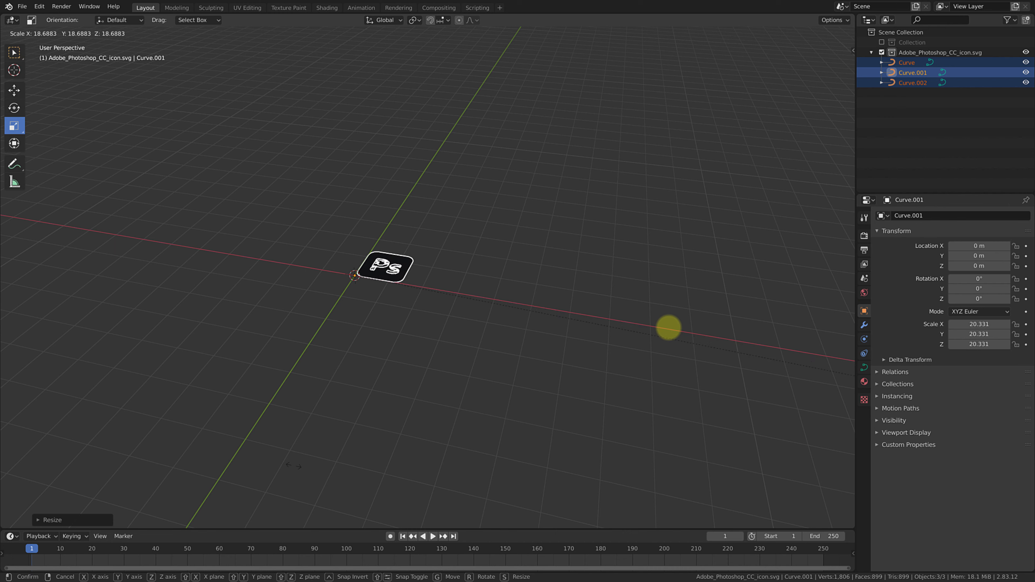
left_click(678, 285)
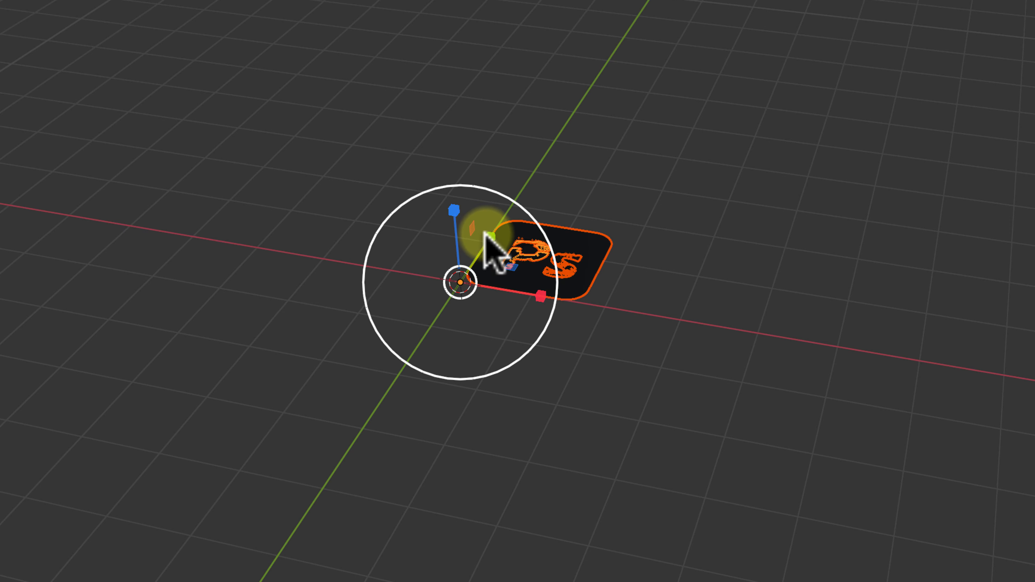
Try scaling the icon curves along single axes, then enlarge them overall to about 94.2 in X, 117.2 in Y and 61.9 in Z.
left_click_drag(490, 237, 536, 200)
left_click_drag(541, 296, 587, 305)
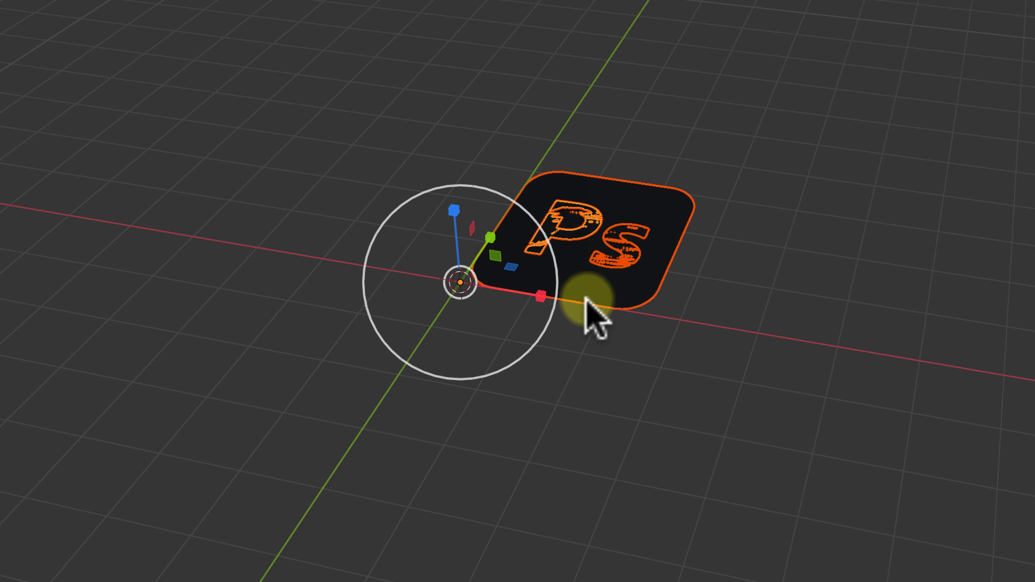
left_click_drag(453, 210, 469, 185)
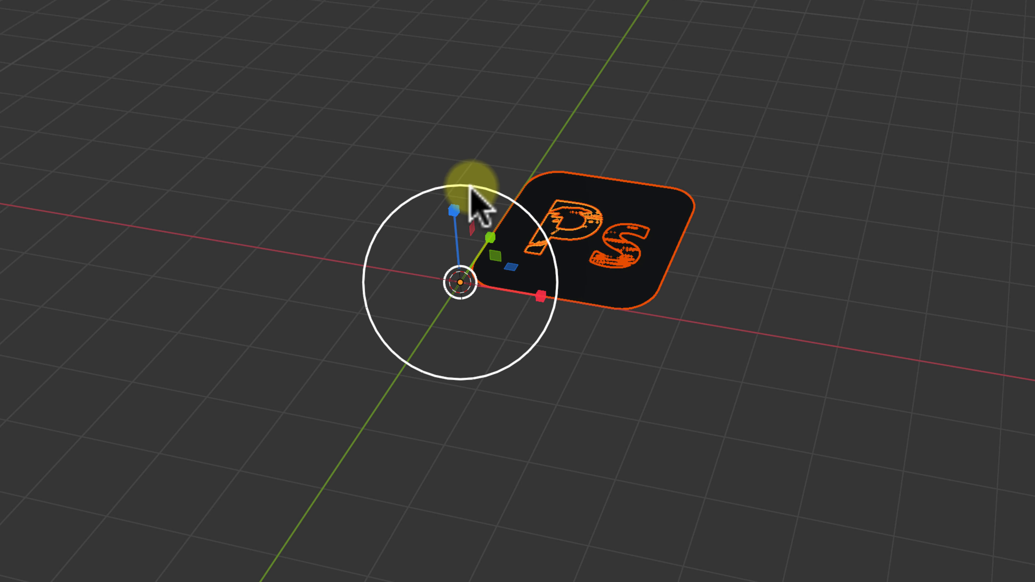
key("super+z")
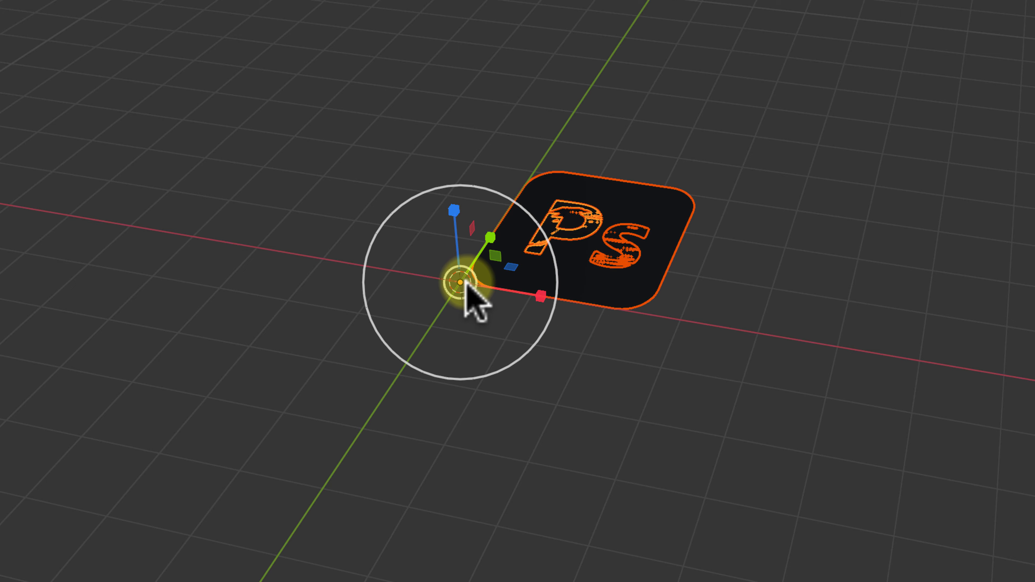
left_click_drag(467, 285, 509, 369)
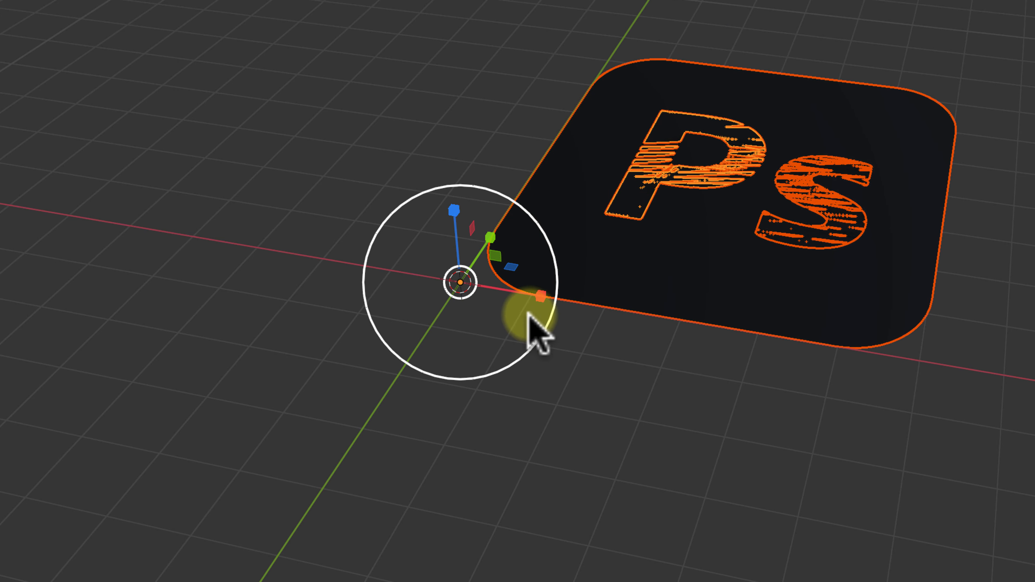
left_click_drag(528, 314, 525, 337)
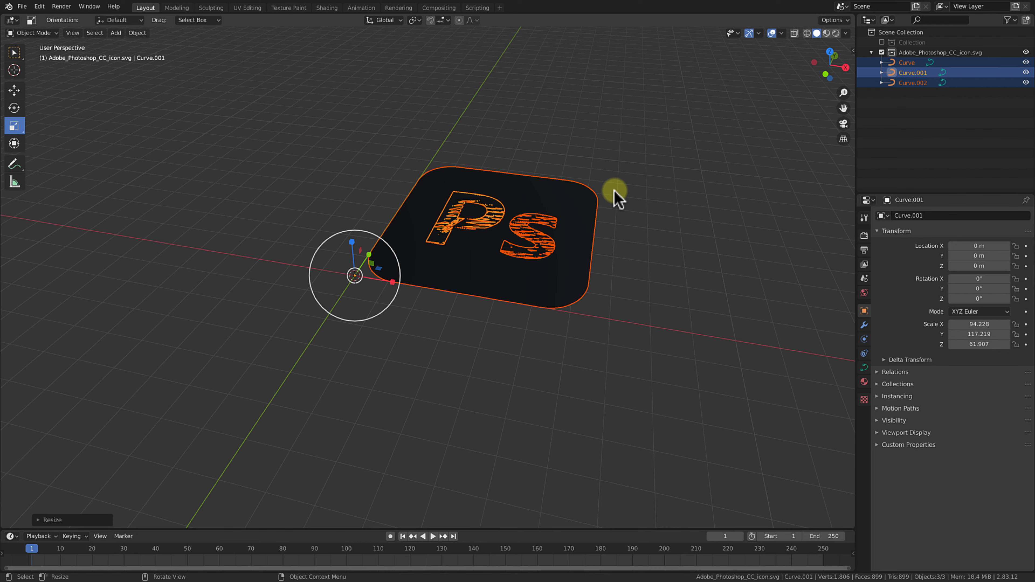
Switch to the top orthographic view and undo the single-axis and overall scaling done after the uniform enlargement.
key("KP_7")
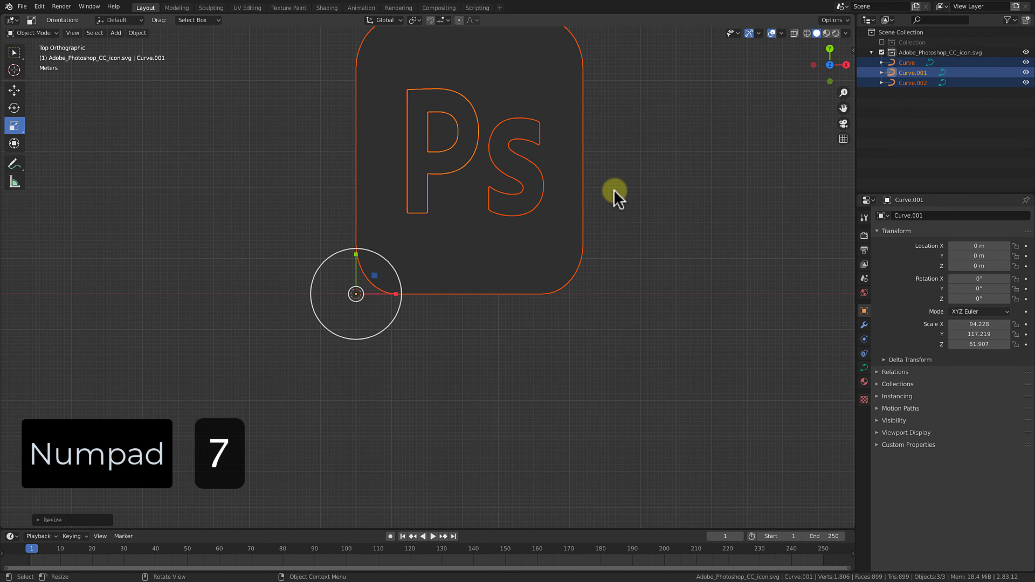
scroll(614, 195, "down", 2)
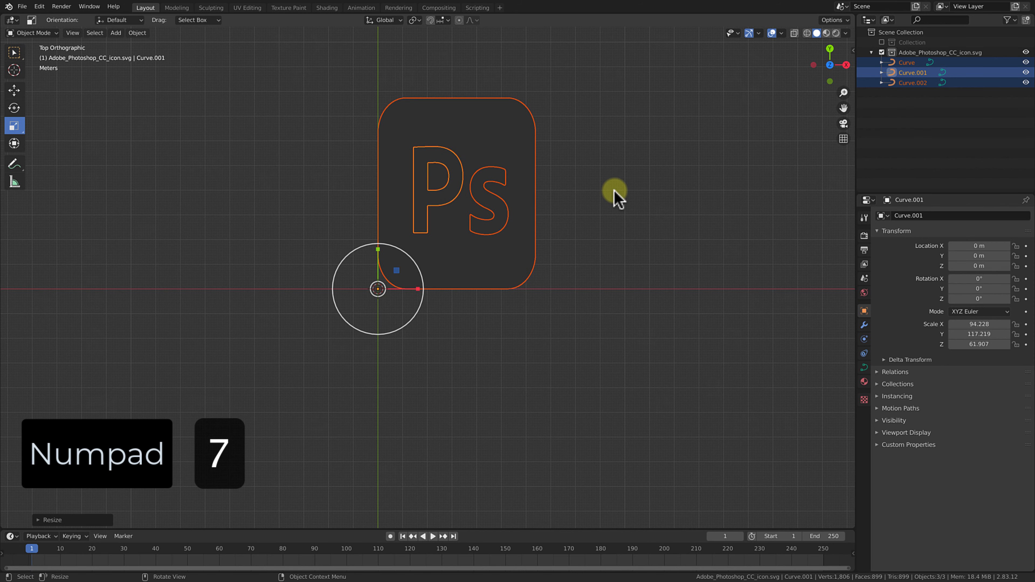
left_click(575, 330)
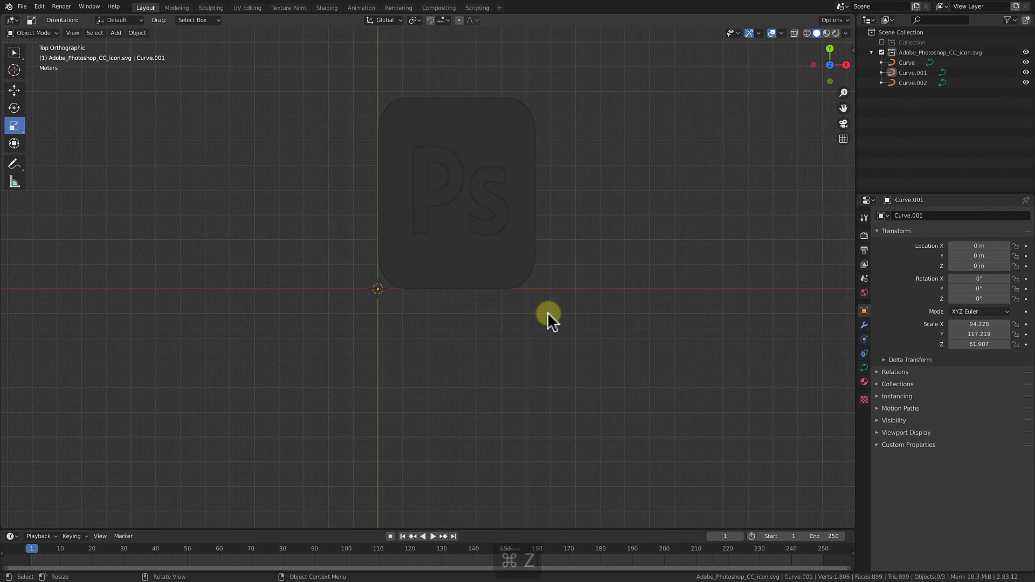
key("super+z")
key("super+z")
key("super+z")
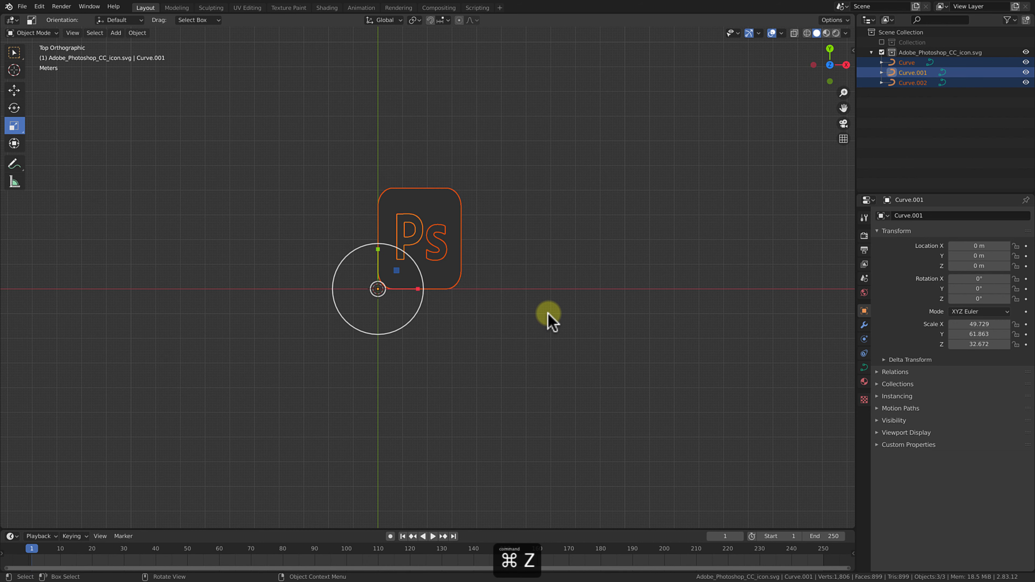
key("super+z")
key("super+z")
key("super+z")
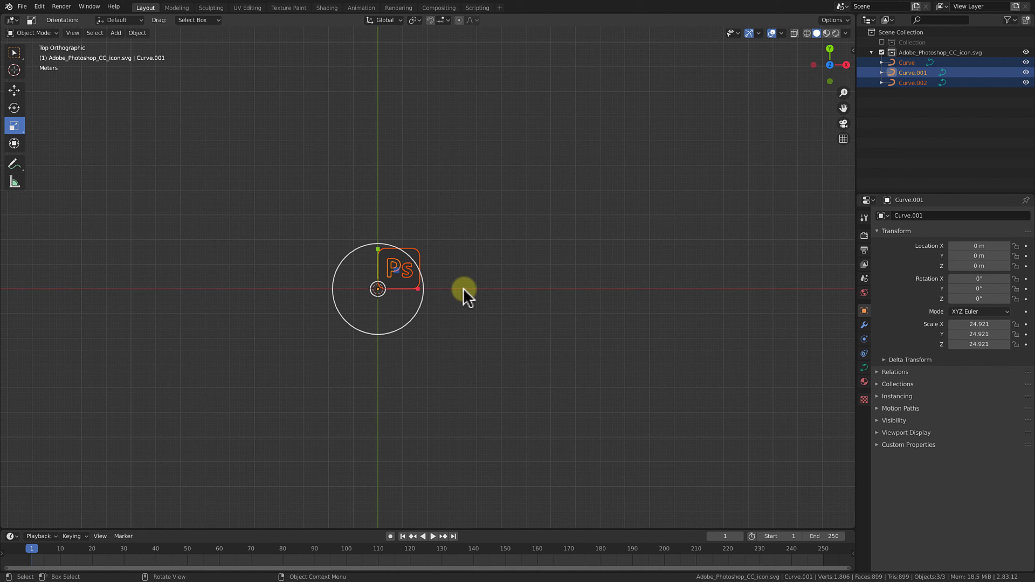
Scale the three icon curves uniformly to about 92.4 and clear the selection.
key("s")
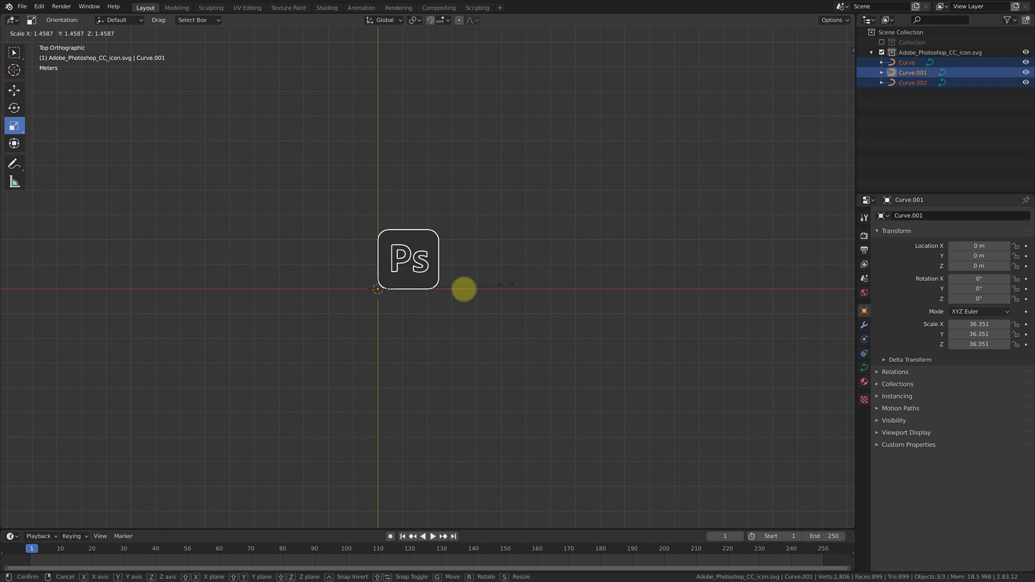
left_click(695, 254)
left_click(644, 268)
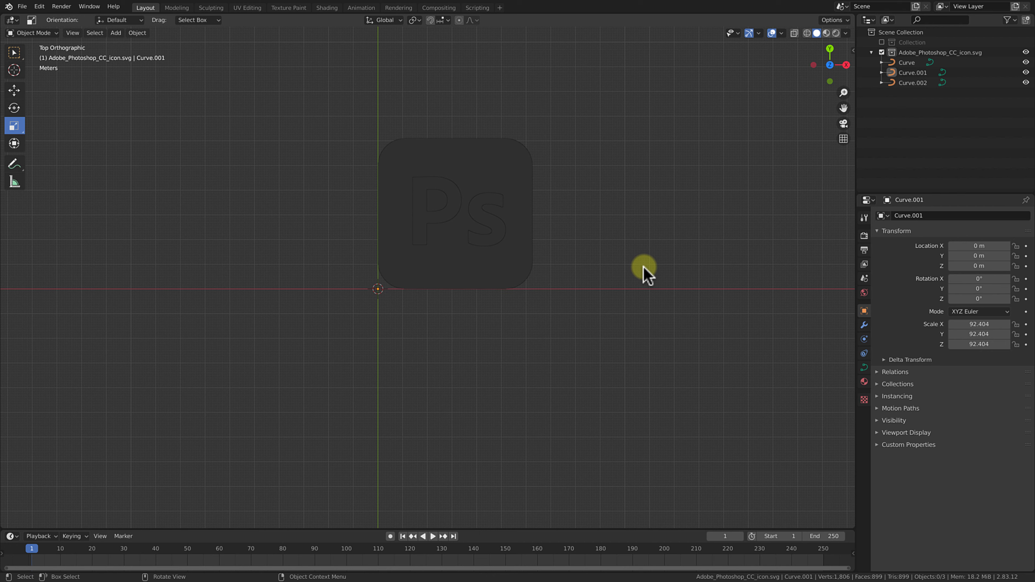
Centre all three icon curves on the origin by moving them about -3.11 m in Y and -3.15 m in X.
left_click(473, 157)
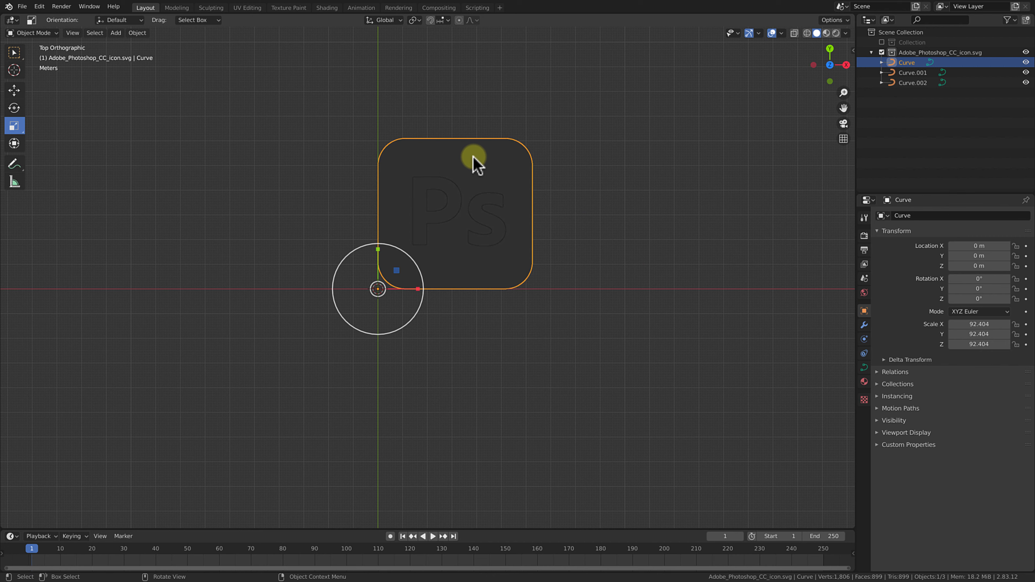
key("a")
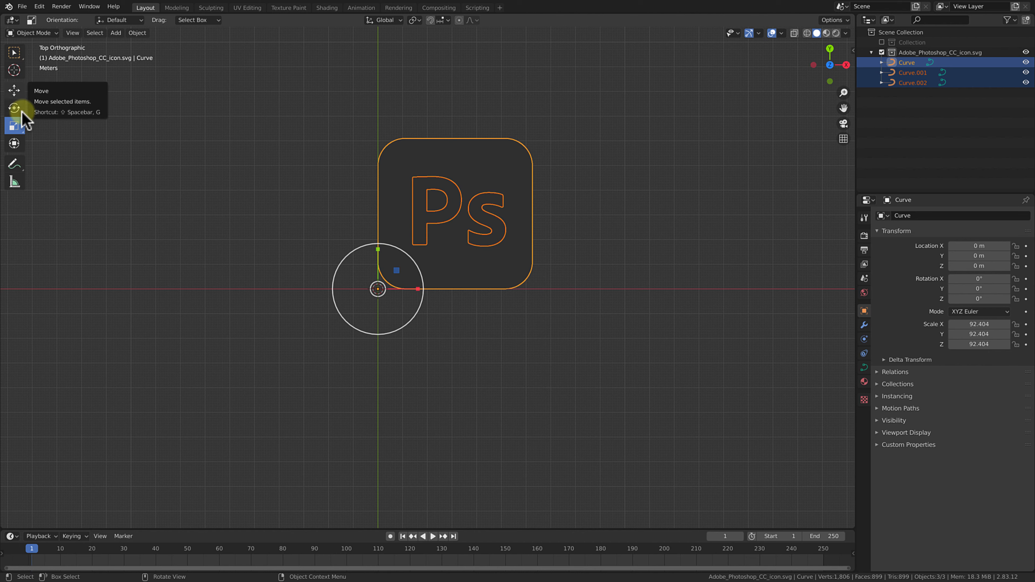
key("g")
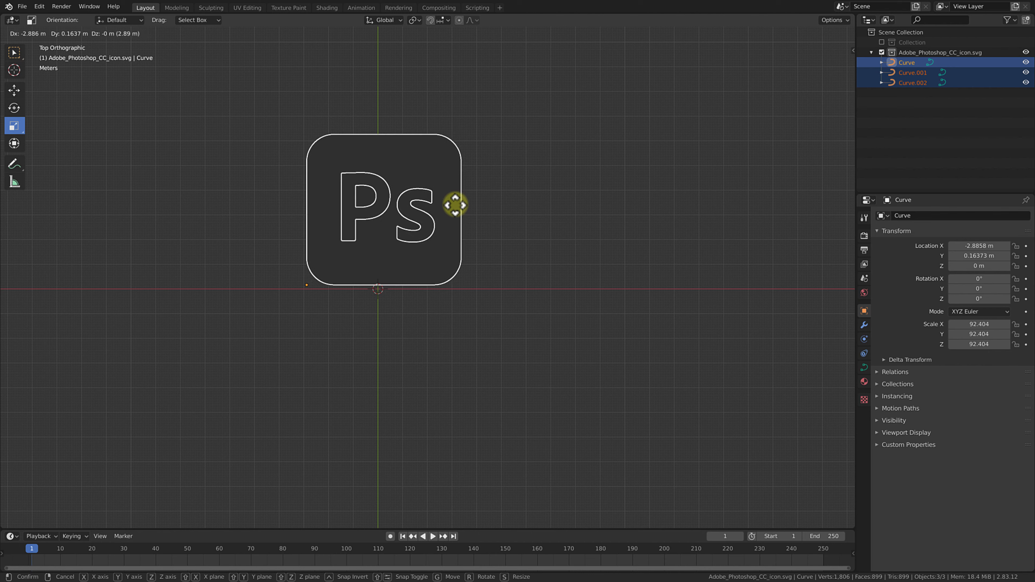
key("g")
key("y")
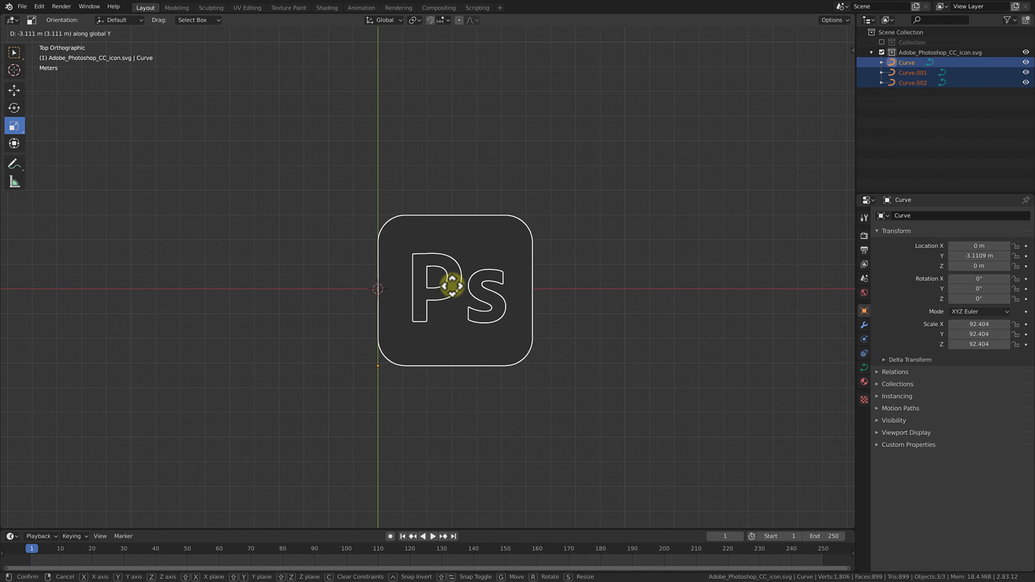
left_click(453, 286)
key("g")
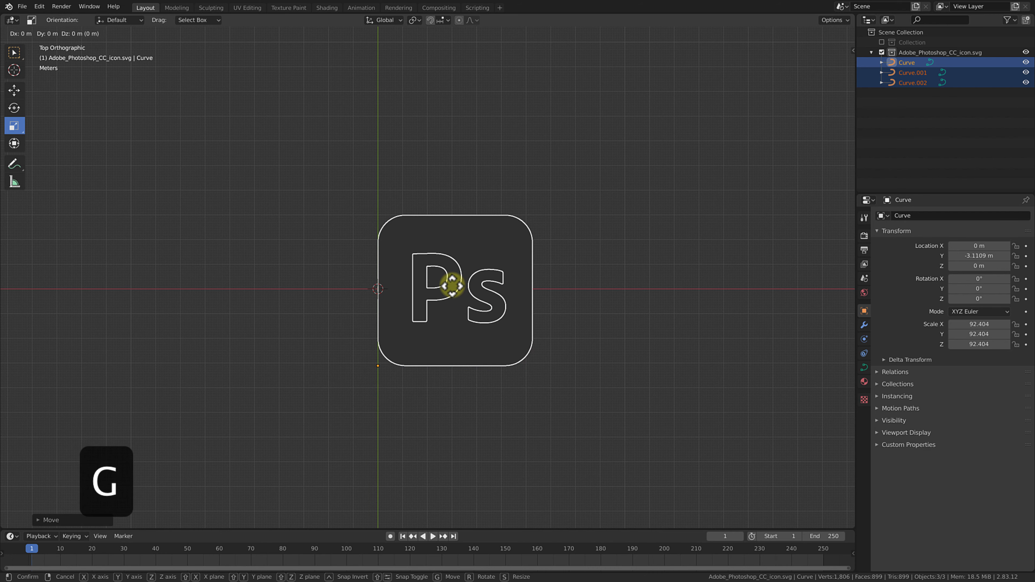
key("x")
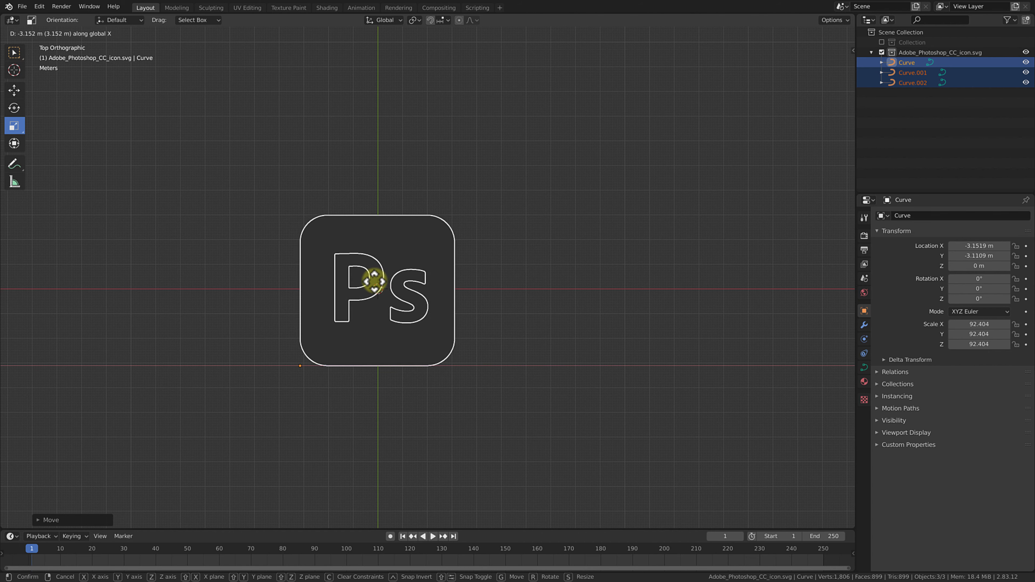
left_click(375, 281)
left_click(503, 281)
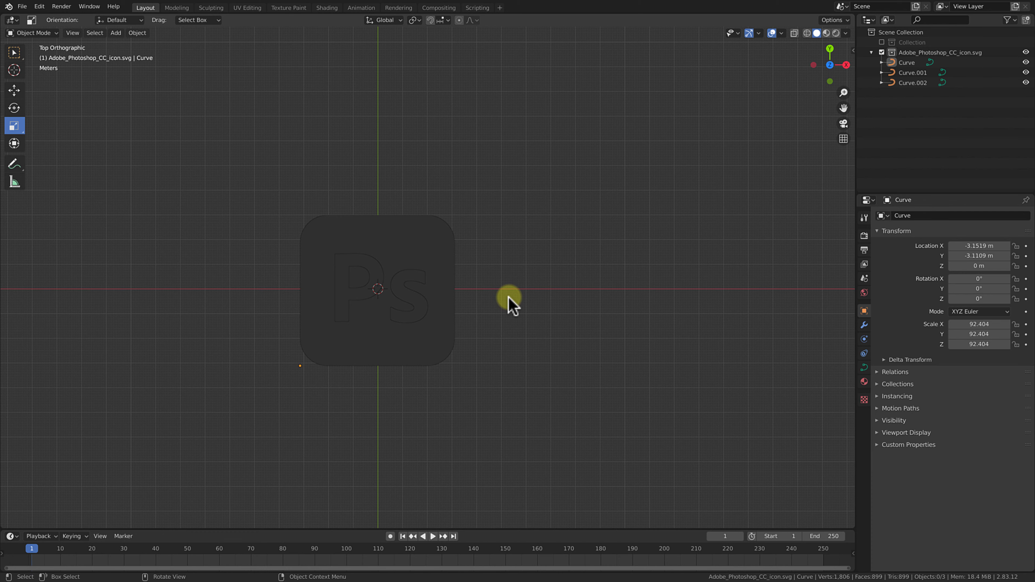
Extrude the rounded-square background curve by 0.01 m in its curve geometry settings, then clear the selection.
middle_click_drag(508, 304, 521, 284)
left_click(397, 261)
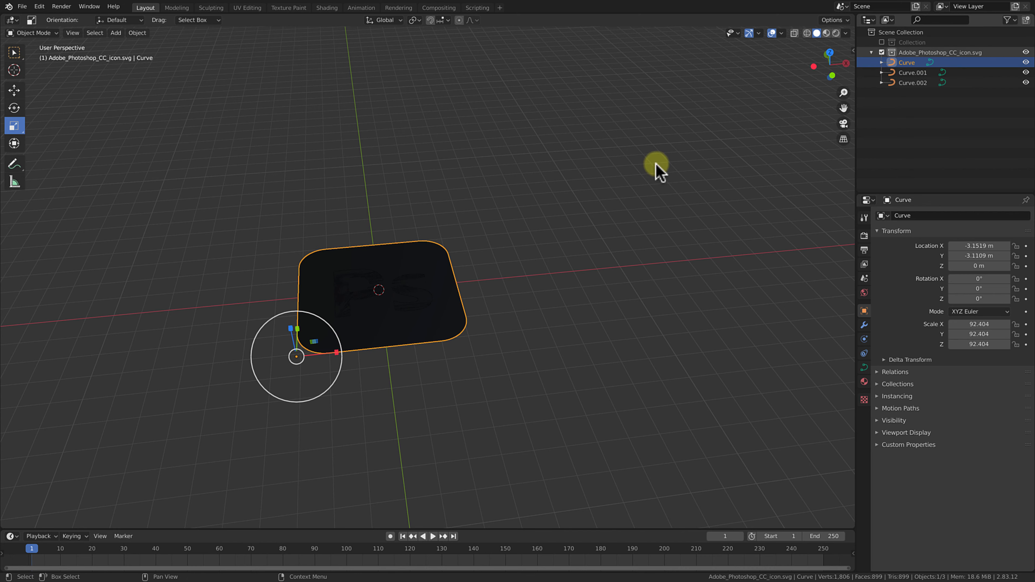
left_click(863, 368)
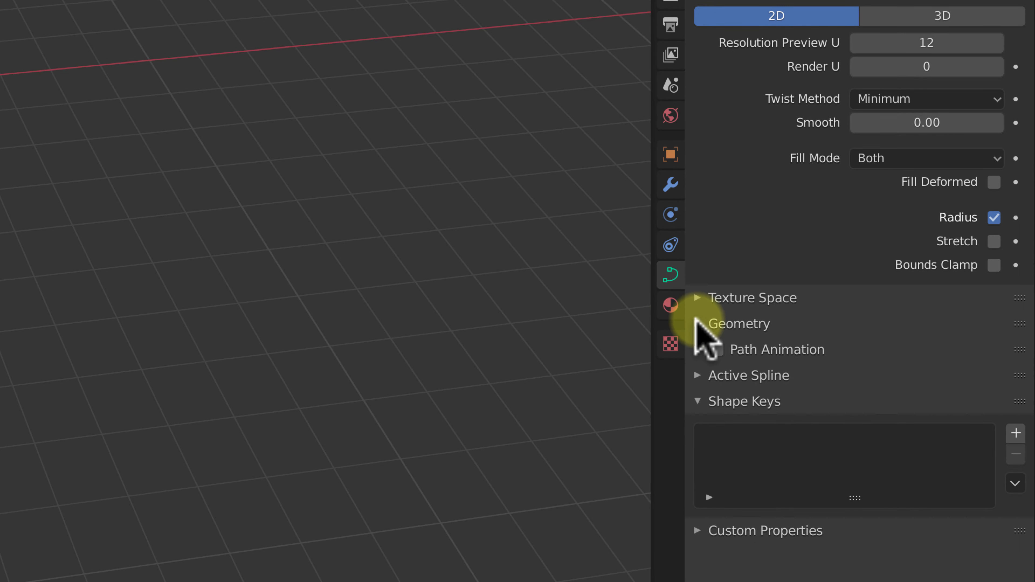
left_click(698, 324)
scroll(893, 355, "down", 4)
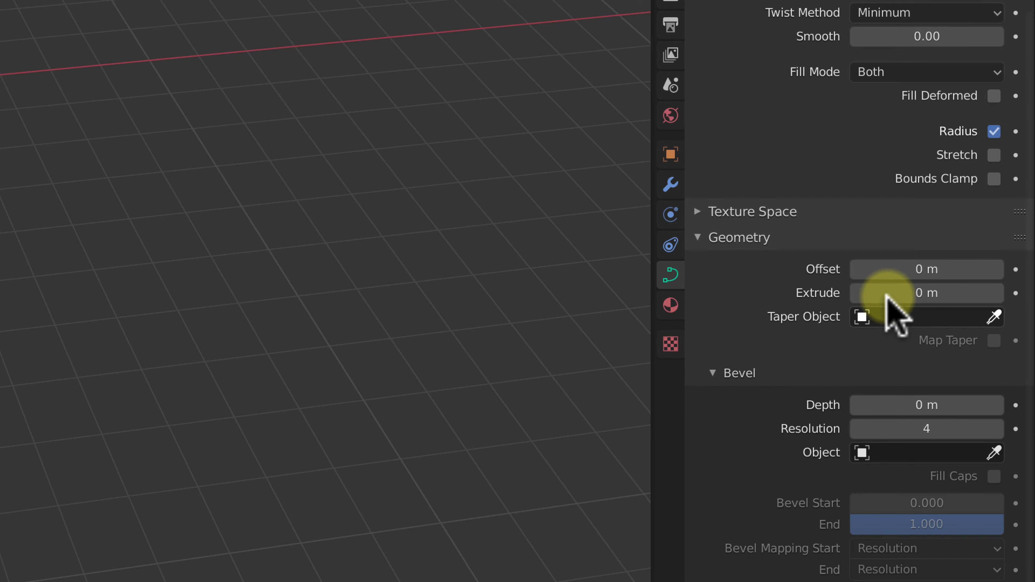
left_click_drag(914, 294, 947, 324)
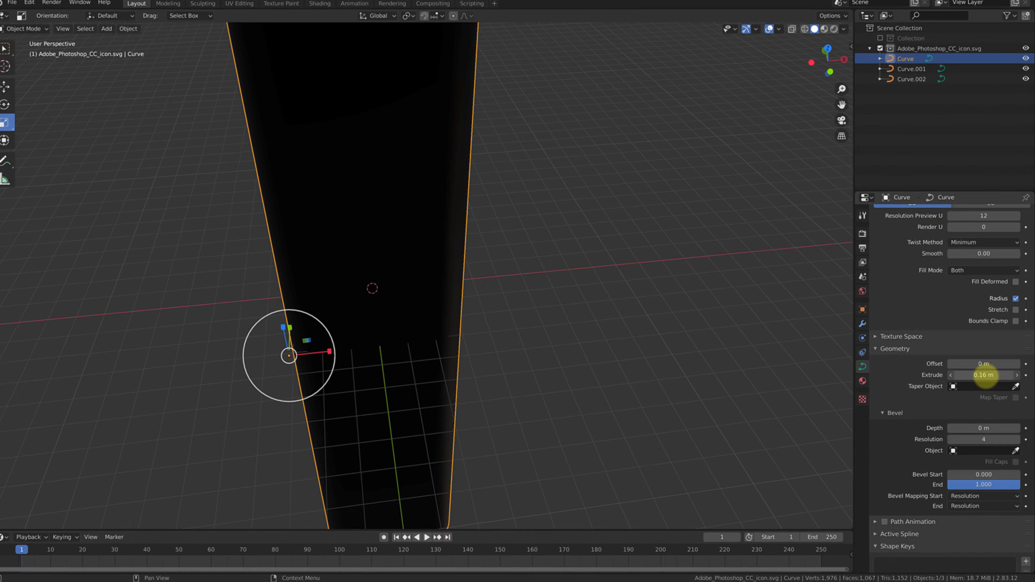
left_click_drag(983, 376, 973, 378)
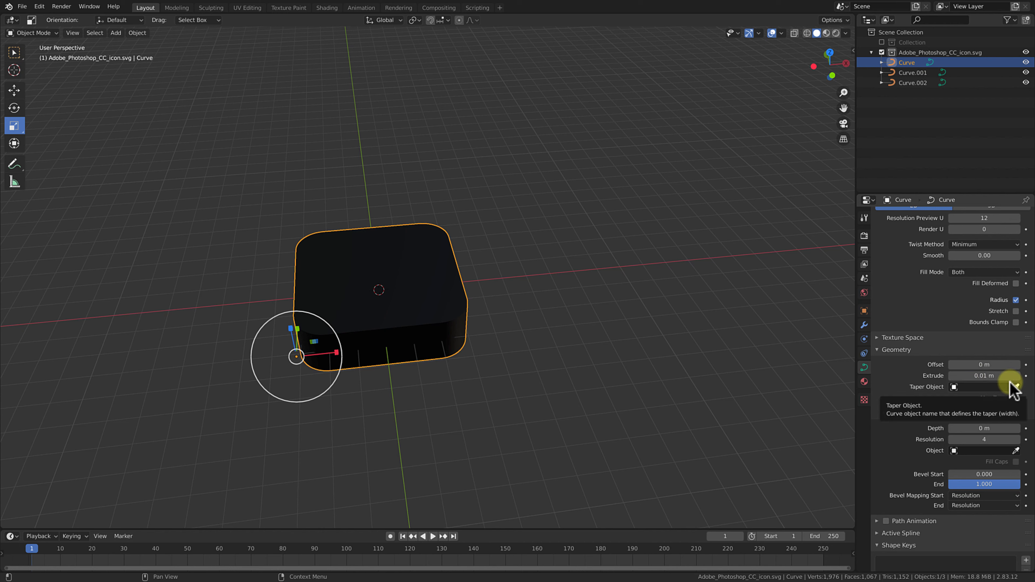
left_click(519, 282)
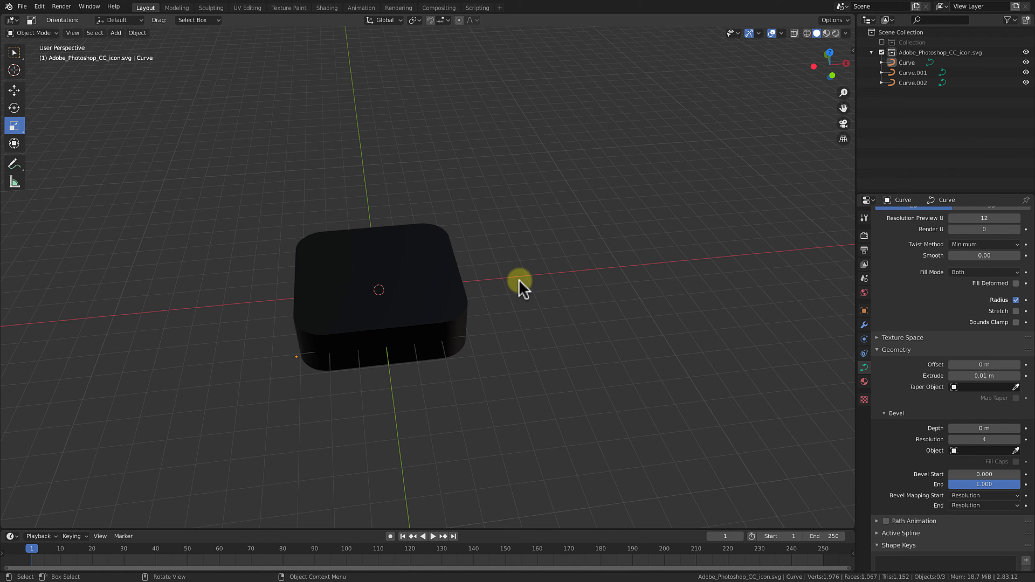
Set the bevel depth of the rounded-square background curve to 0.002 m.
scroll(519, 281, "up", 2)
scroll(556, 296, "down", 4)
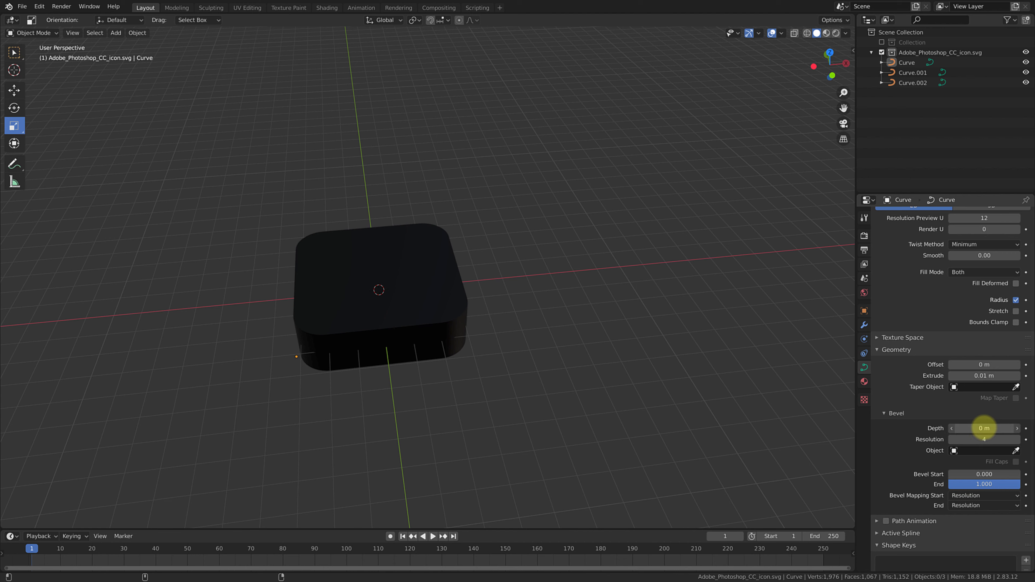
left_click_drag(984, 427, 985, 428, "shift")
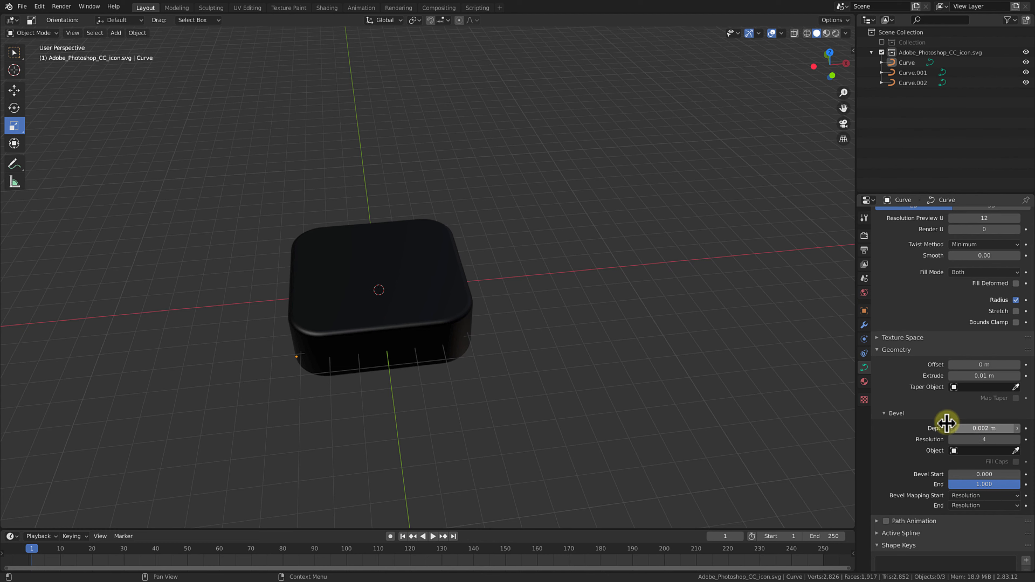
scroll(398, 317, "up", 3)
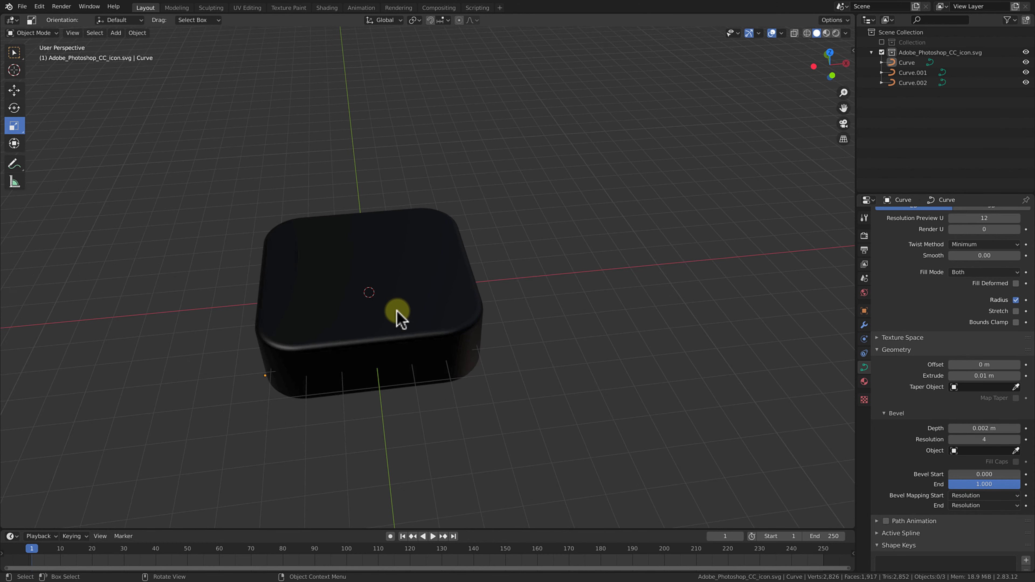
scroll(398, 318, "down", 2)
scroll(397, 311, "down", 1)
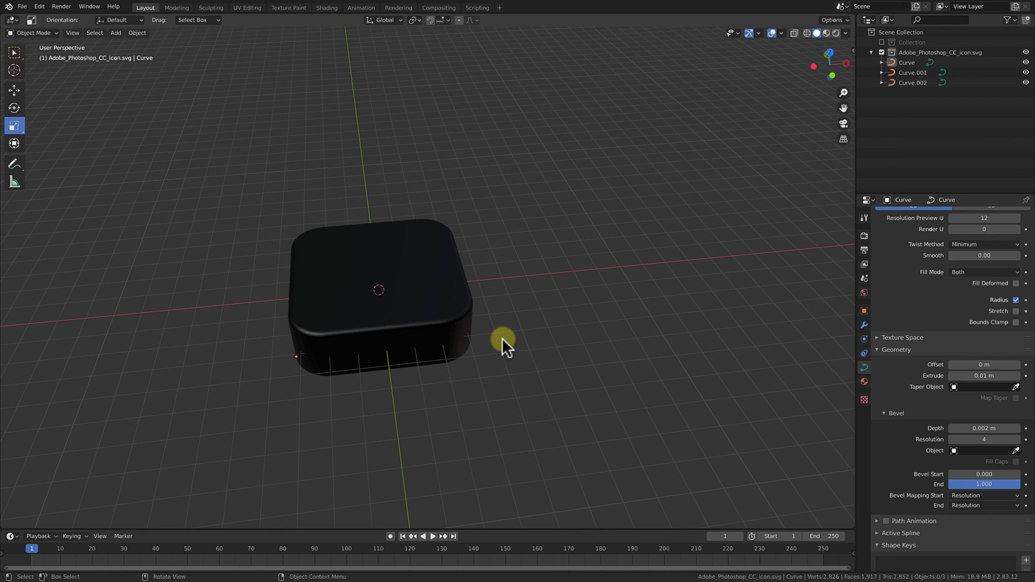
Extrude the letter P curve by 0.016 m and give it a bevel depth of 0.002 m.
left_click(911, 72)
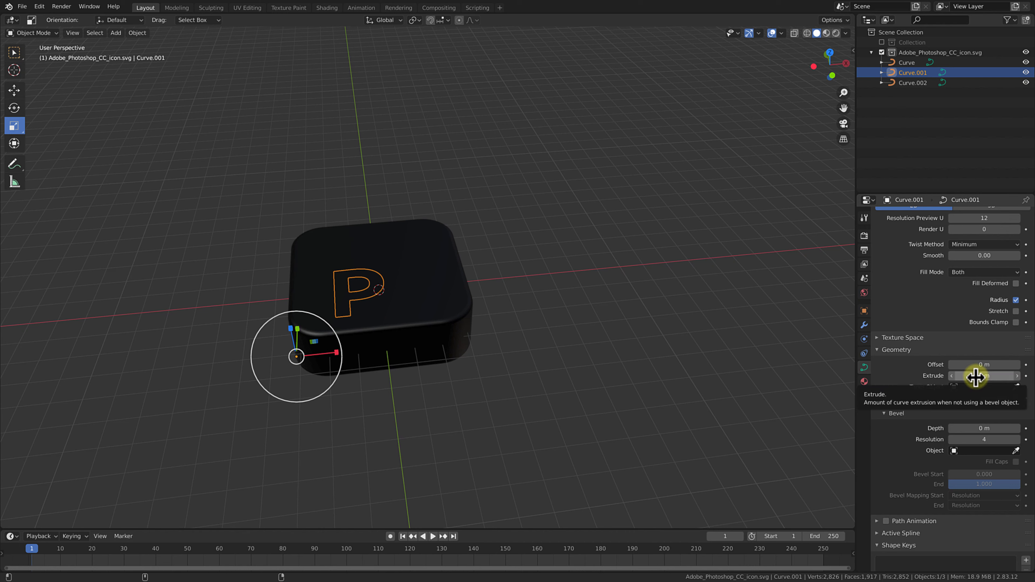
left_click_drag(975, 377, 983, 375)
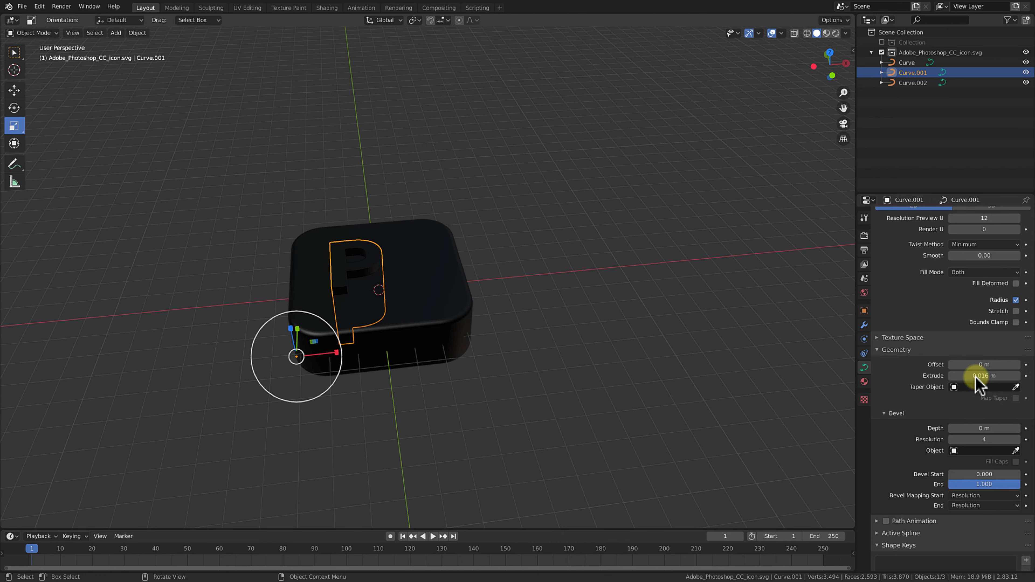
mouse_move(529, 326)
middle_mouse_down()
mouse_move(593, 275)
mouse_move(538, 285)
middle_mouse_up()
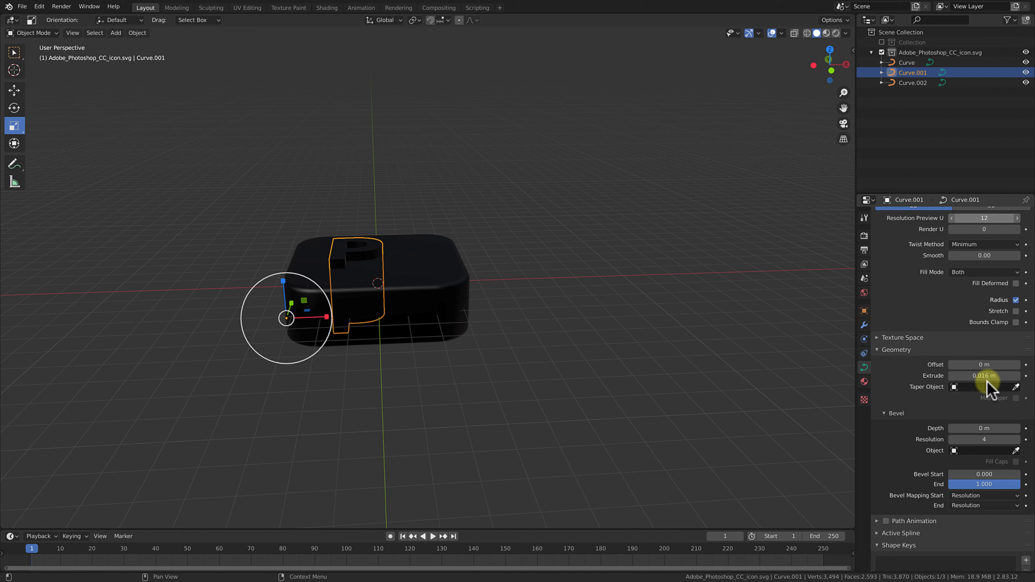
left_click_drag(985, 429, 988, 429)
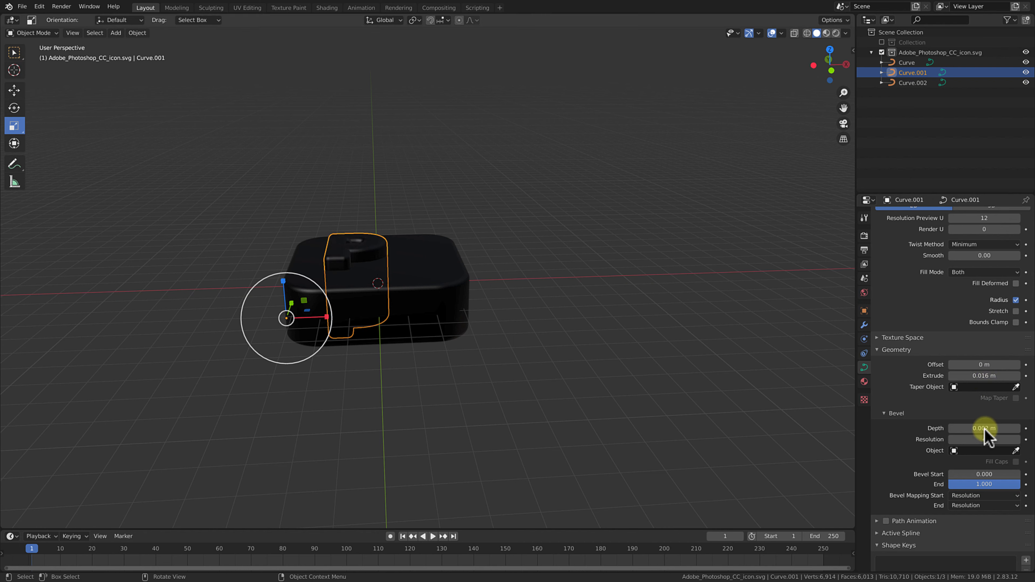
middle_click_drag(708, 306, 555, 346)
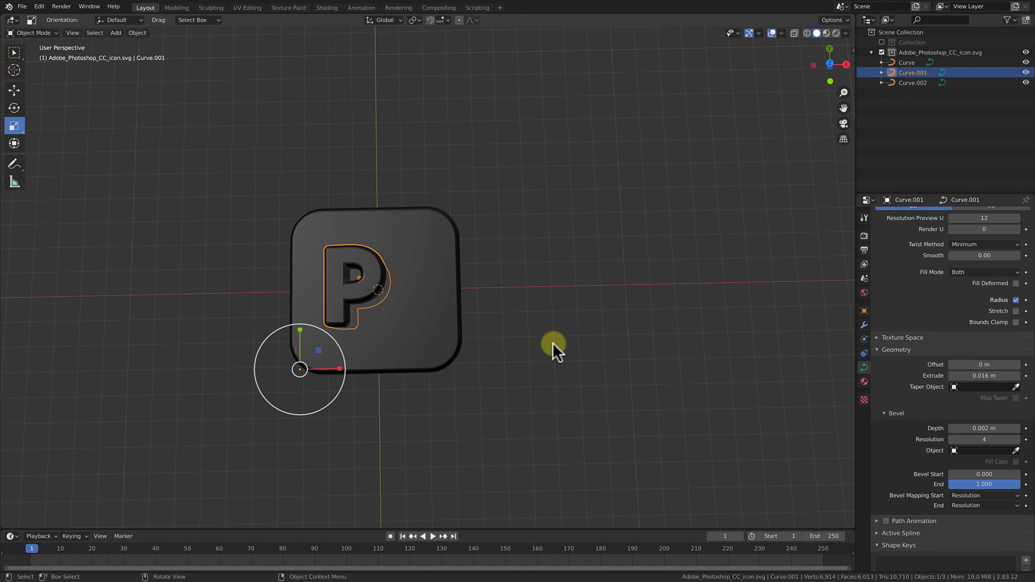
left_click(555, 346)
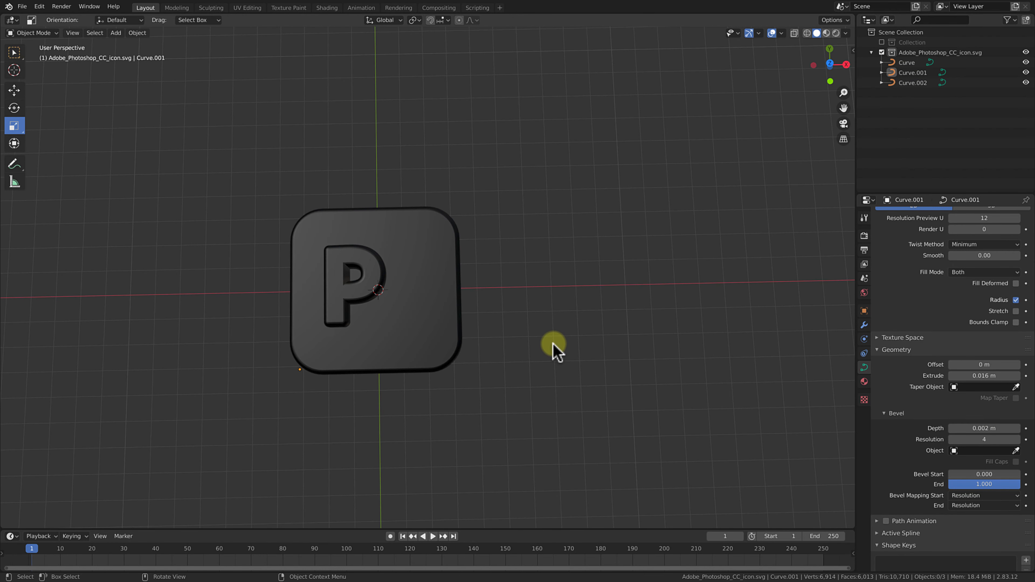
Select both letter curves with the P active and copy the P's extrude value to the S.
left_click(914, 82)
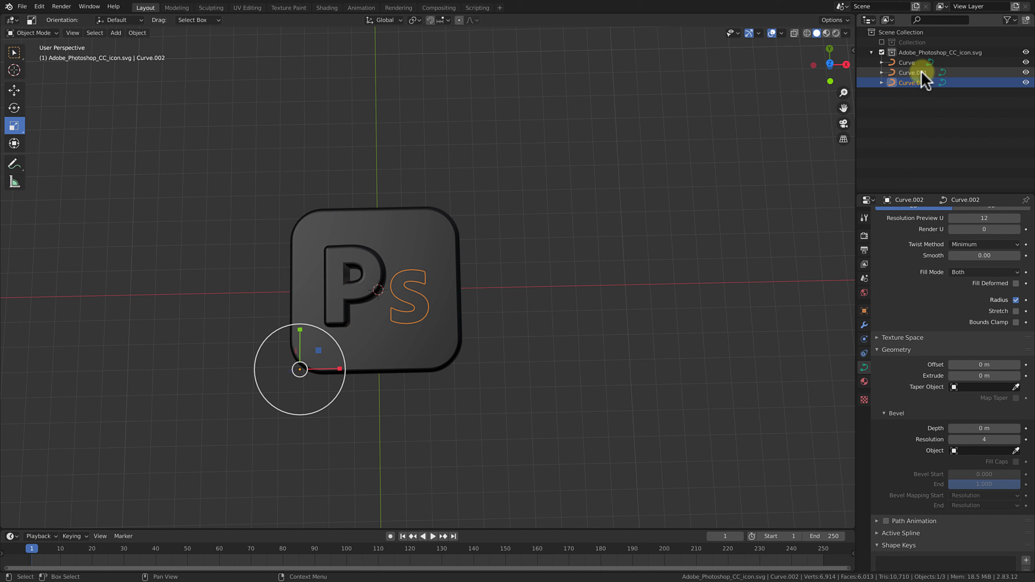
left_click(921, 74)
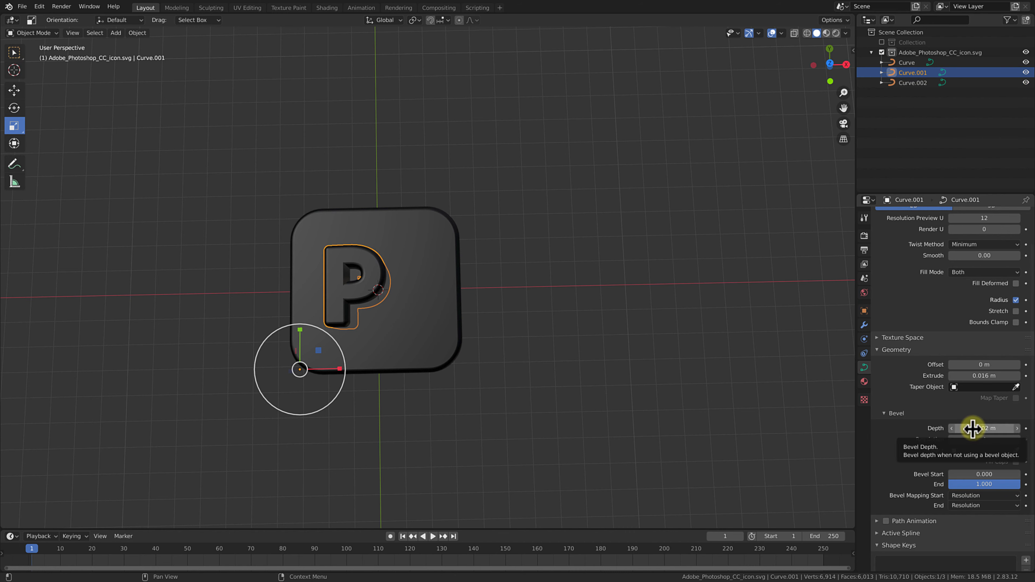
left_click(911, 83, "shift")
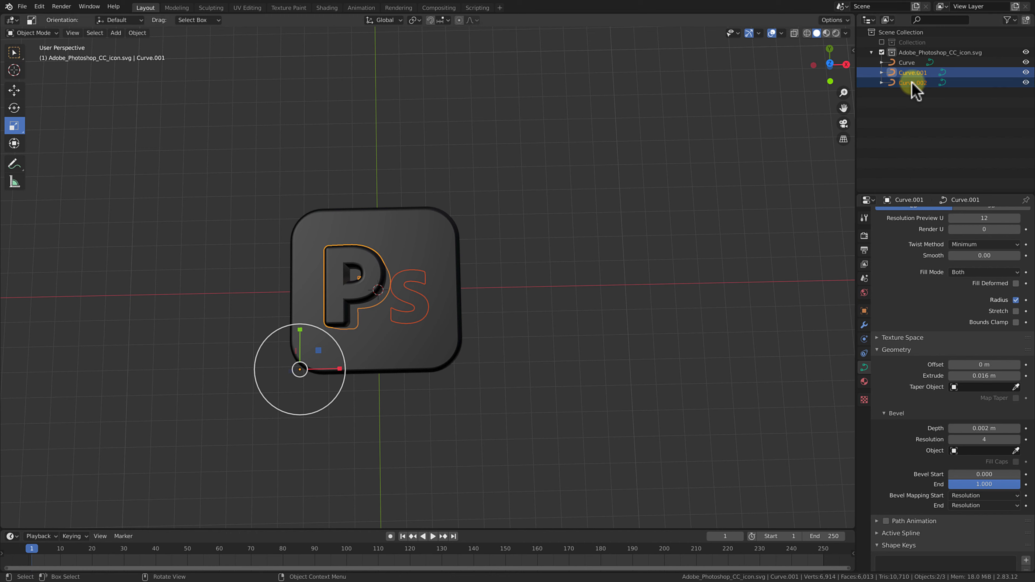
right_click(976, 376)
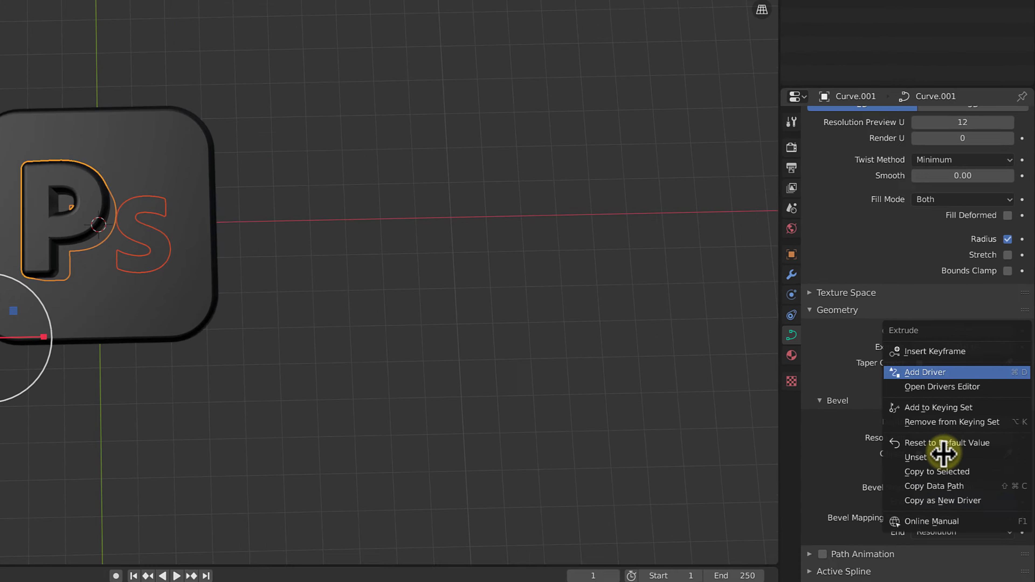
left_click(937, 487)
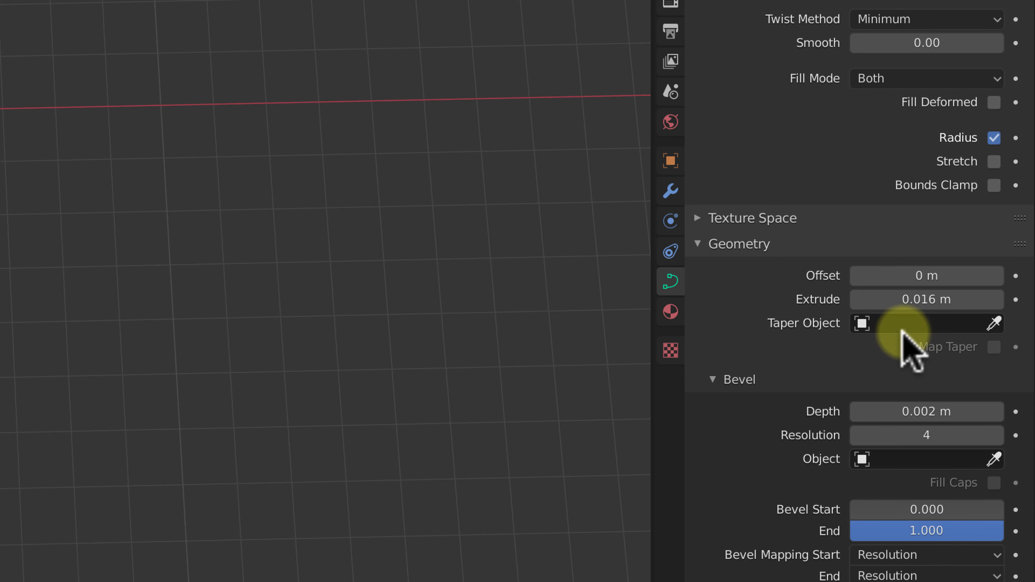
Copy the P's bevel depth to the selected S curve and clear the selection.
scroll(901, 330, "down", 5)
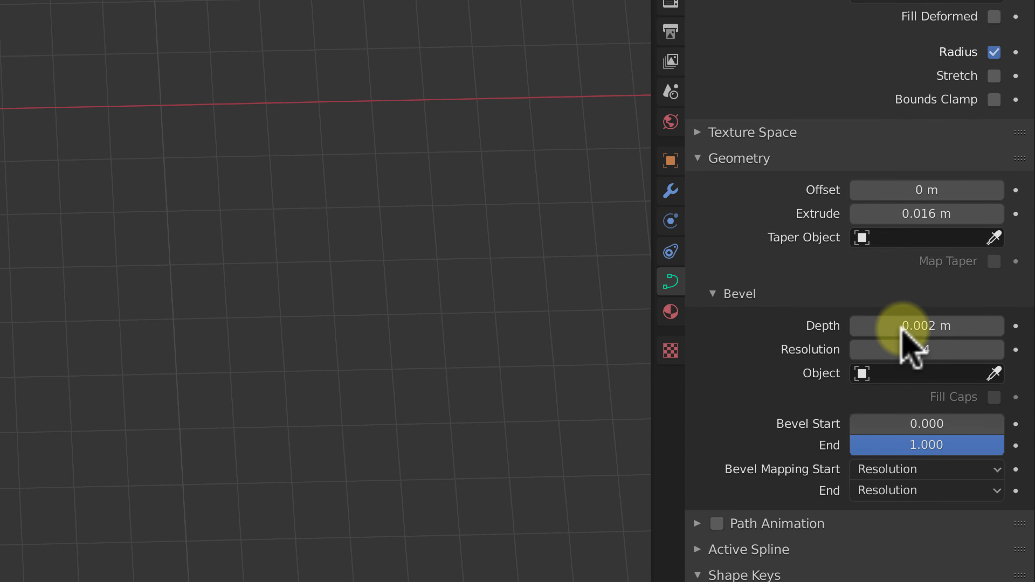
right_click(899, 327)
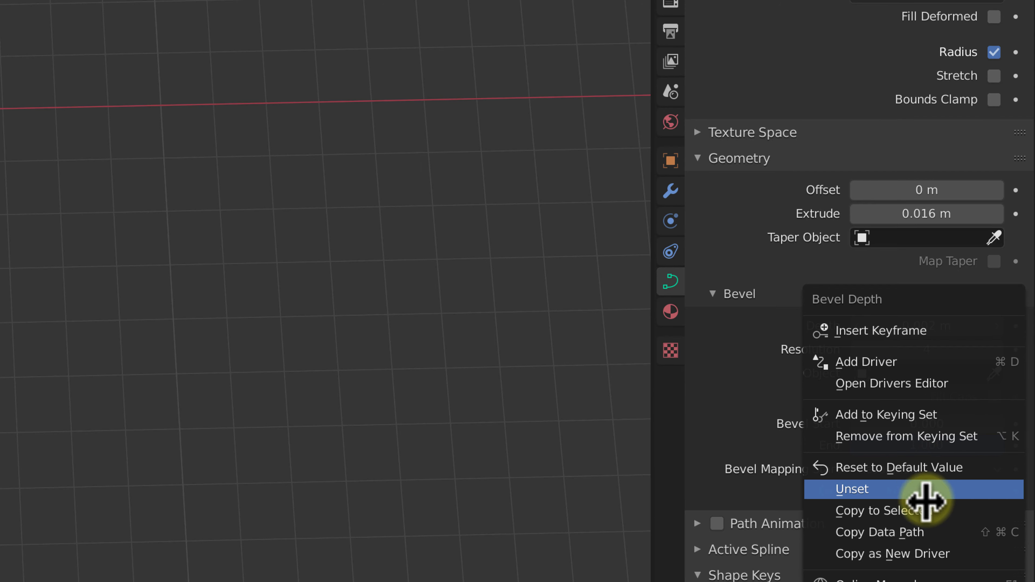
left_click(925, 491)
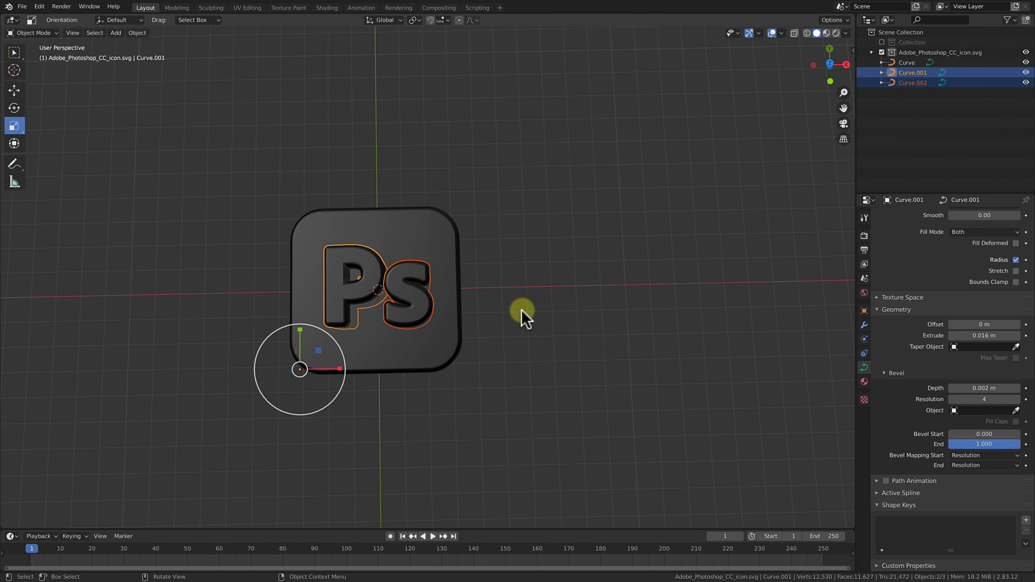
left_click(522, 314)
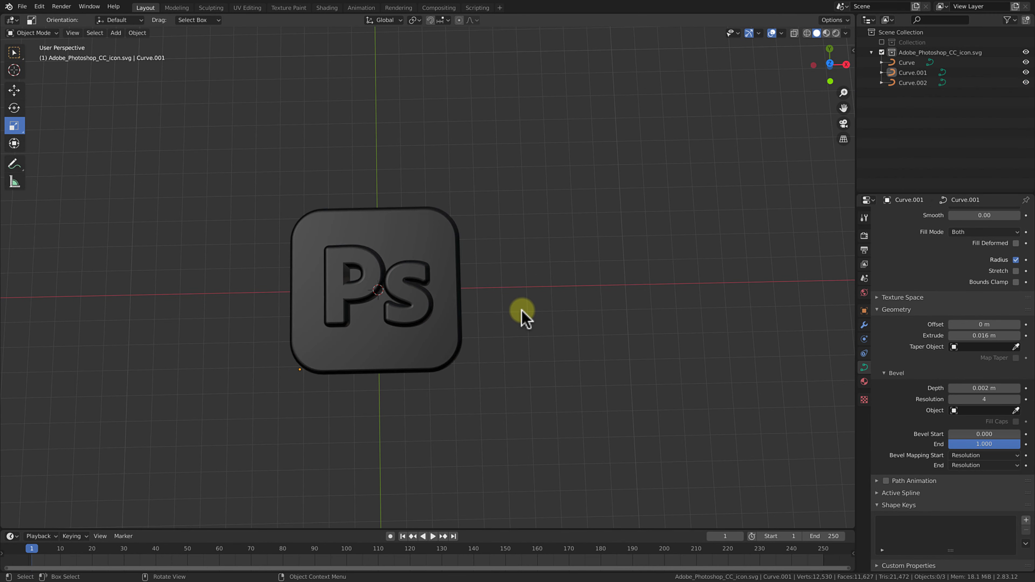
scroll(408, 306, "up", 2)
scroll(407, 307, "up", 2)
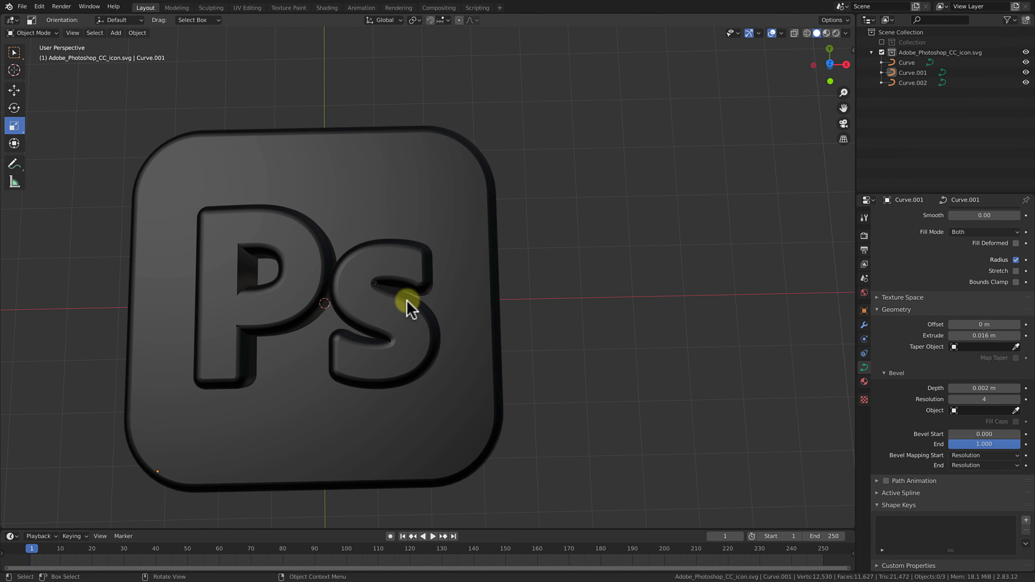
scroll(407, 306, "down", 4)
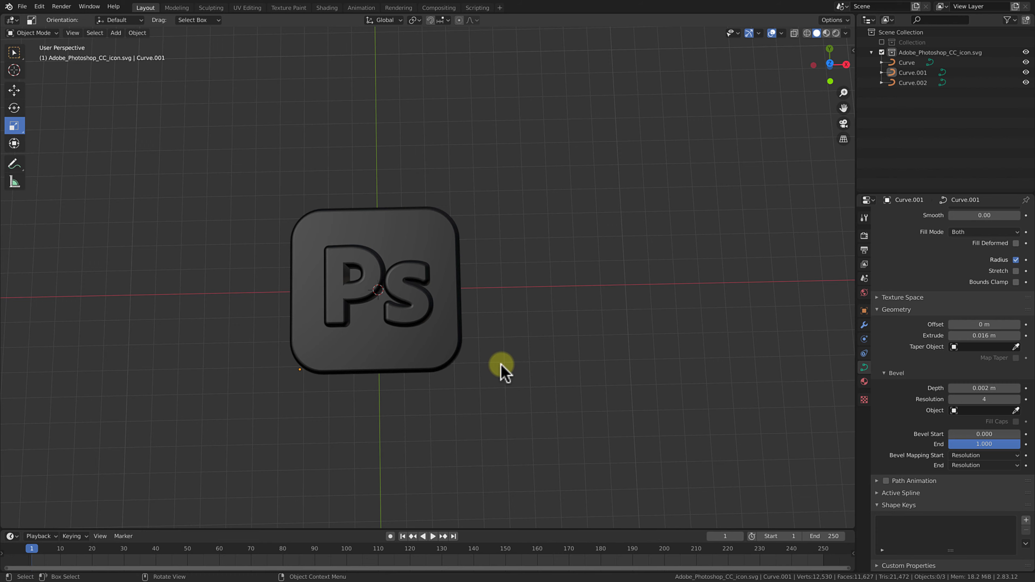
middle_click_drag(502, 365, 499, 250)
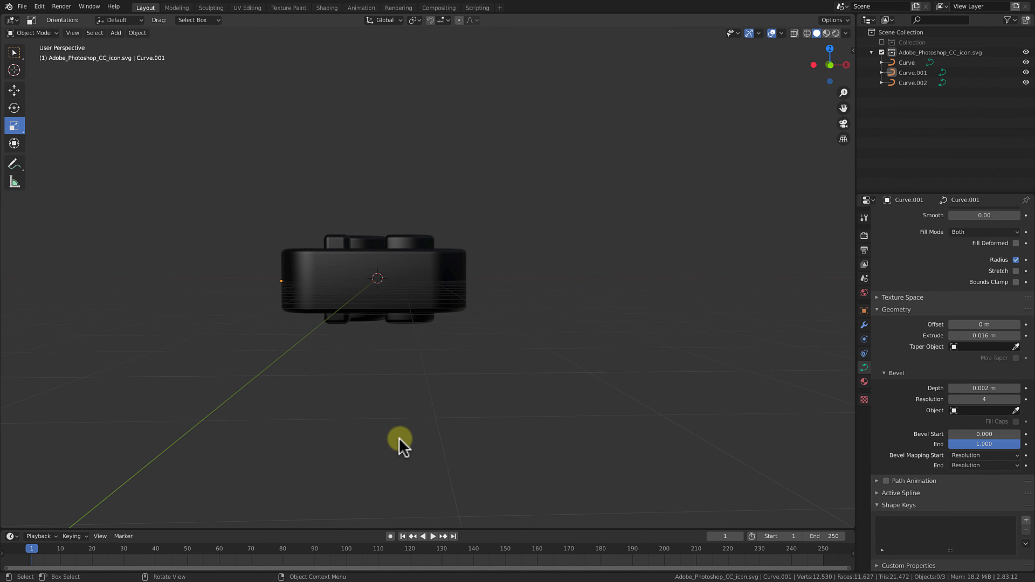
Select both letter curves with the S active and set the S curve's extrude to 0.01 m.
scroll(399, 442, "up", 1)
middle_click_drag(400, 442, 398, 425)
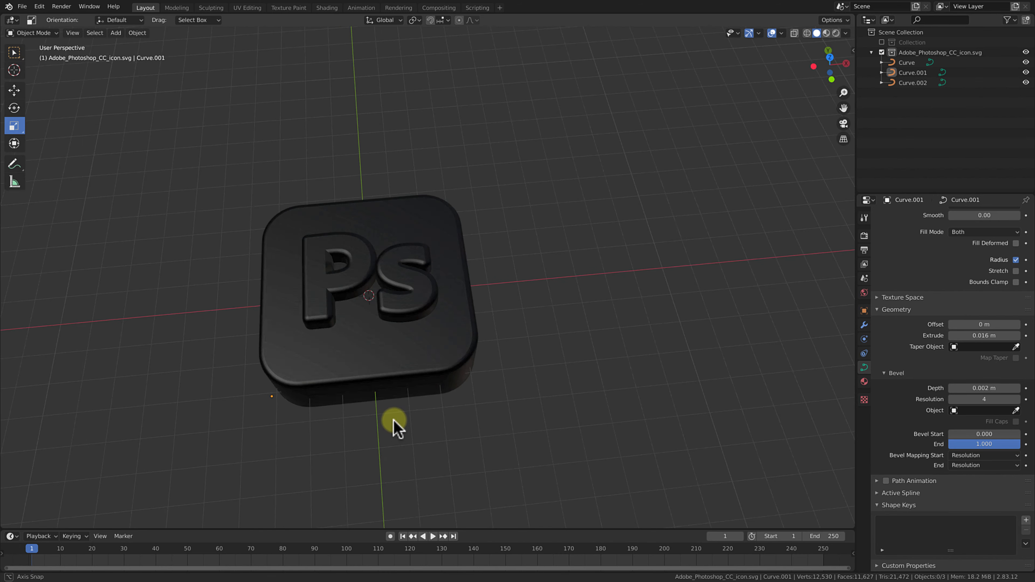
left_click(349, 277)
left_click(392, 278, "shift")
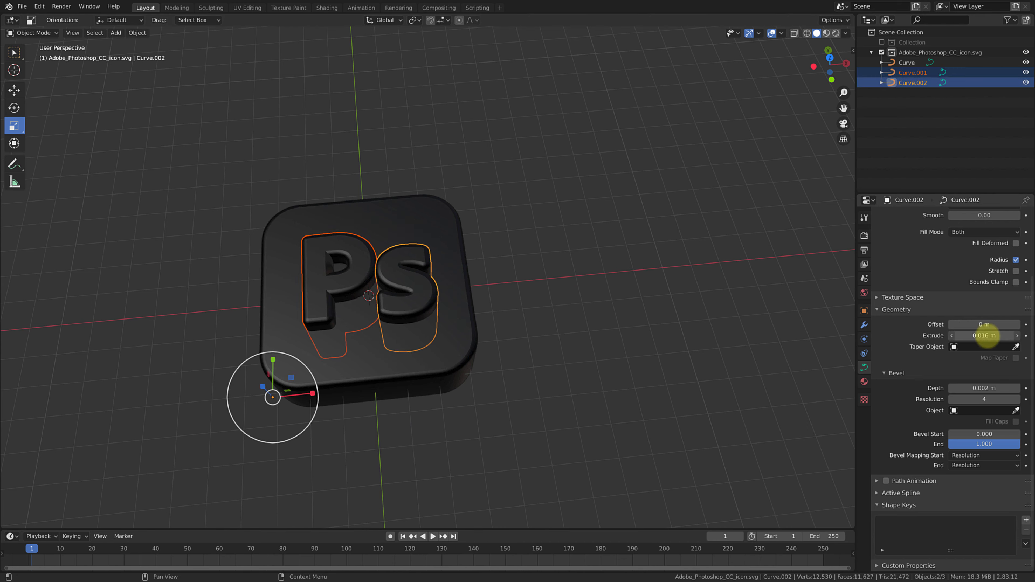
left_click_drag(988, 336, 986, 336)
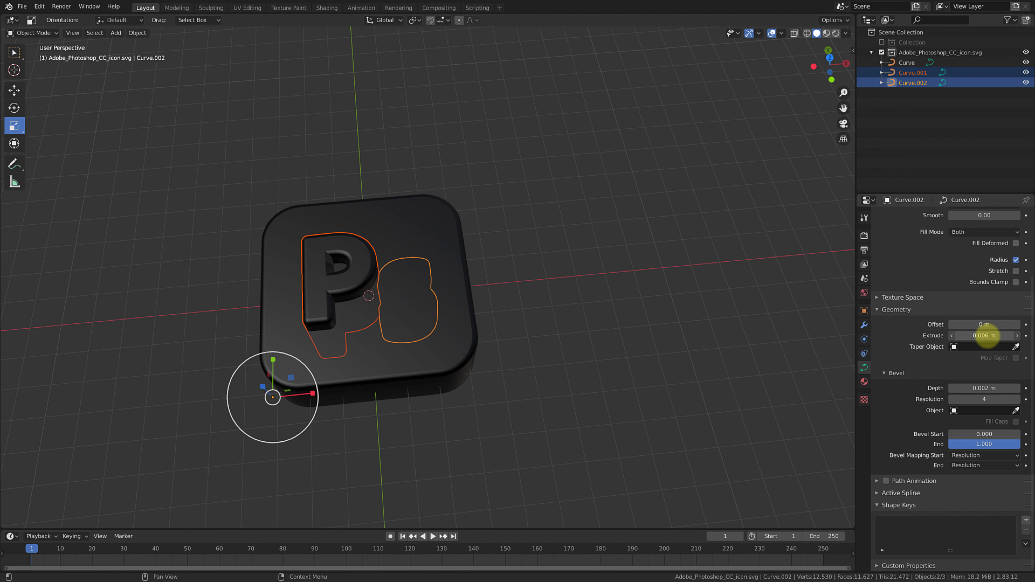
double_click(987, 336)
type("0.01")
key("Return")
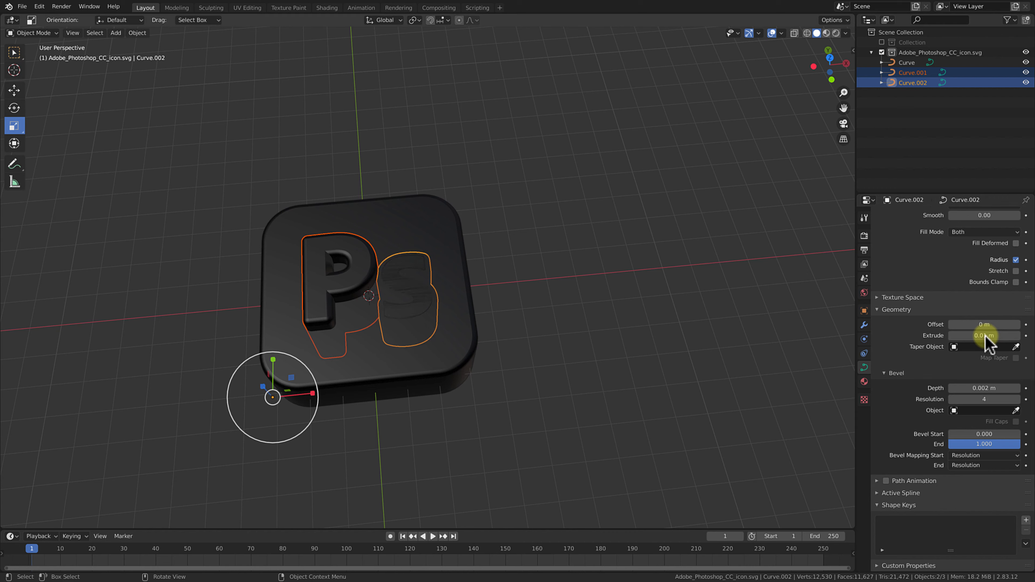
Set the letter P curve's extrude to 0.01 m and clear the selection.
left_click(362, 287)
left_click(361, 286)
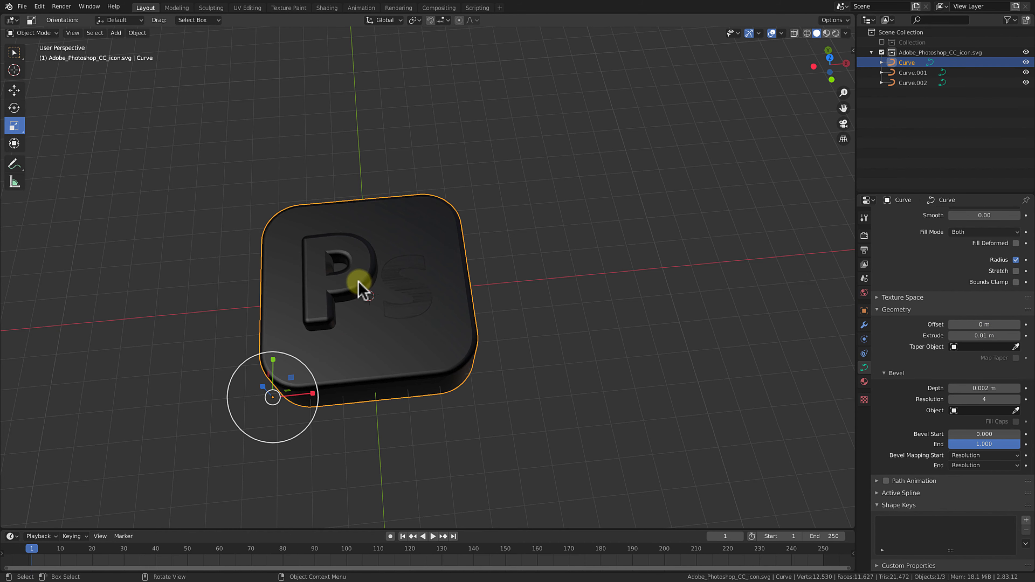
left_click(359, 287)
double_click(986, 337)
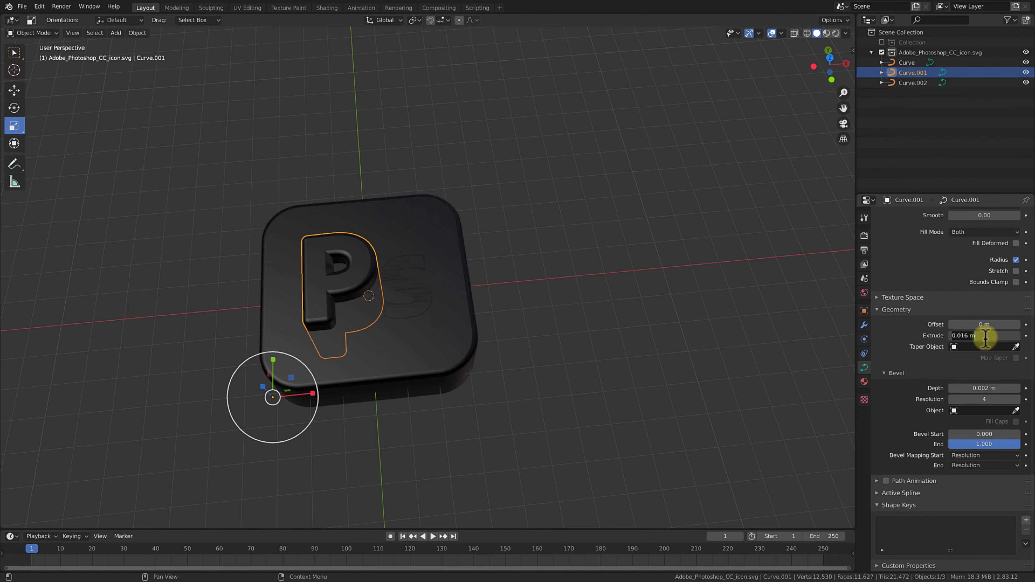
key("Home")
key("BackSpace")
key("Return")
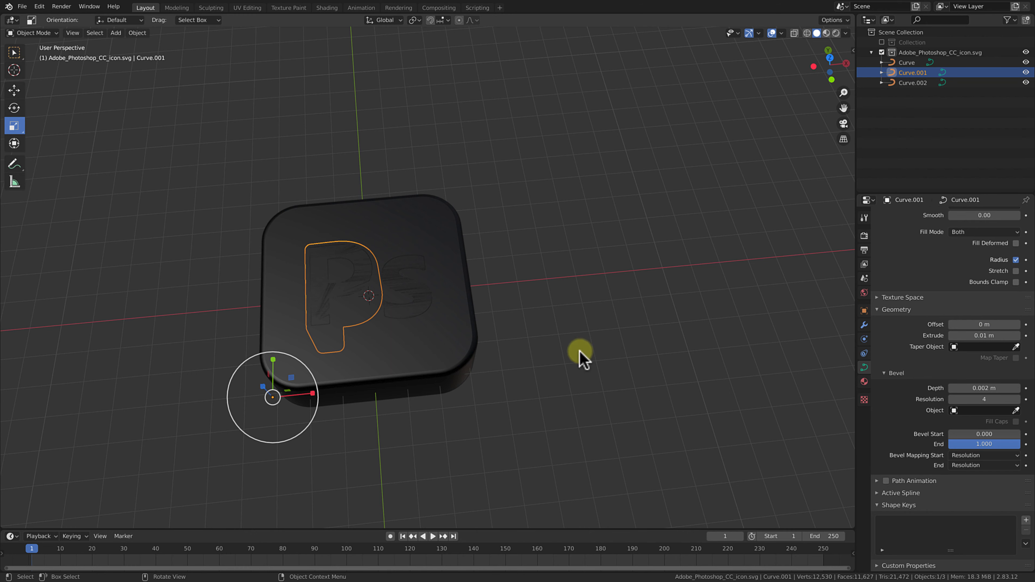
left_click(544, 357)
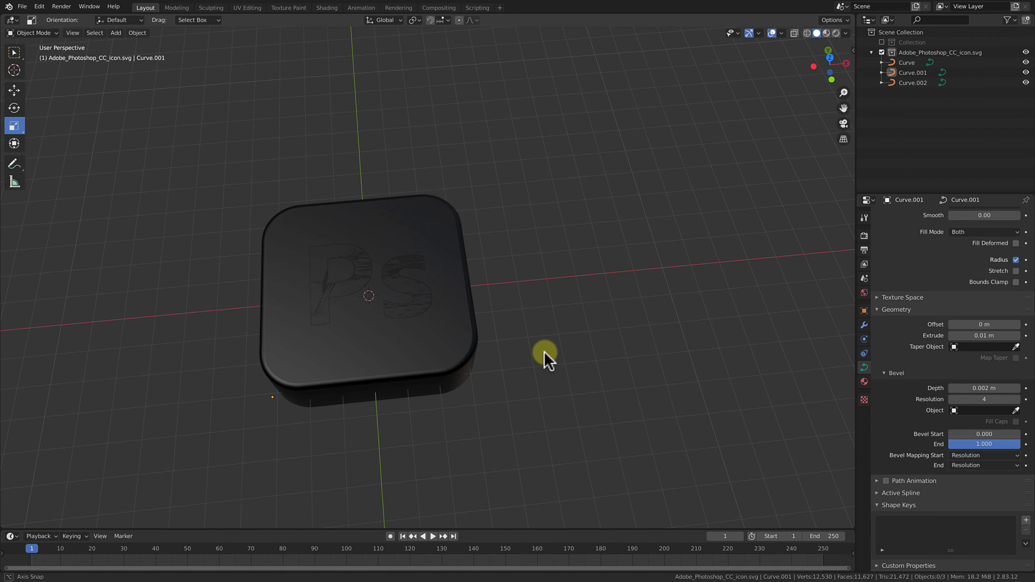
Select both letter curves and raise them along the Z axis so they protrude from the background's top face.
scroll(547, 359, "up", 2)
left_click(915, 74)
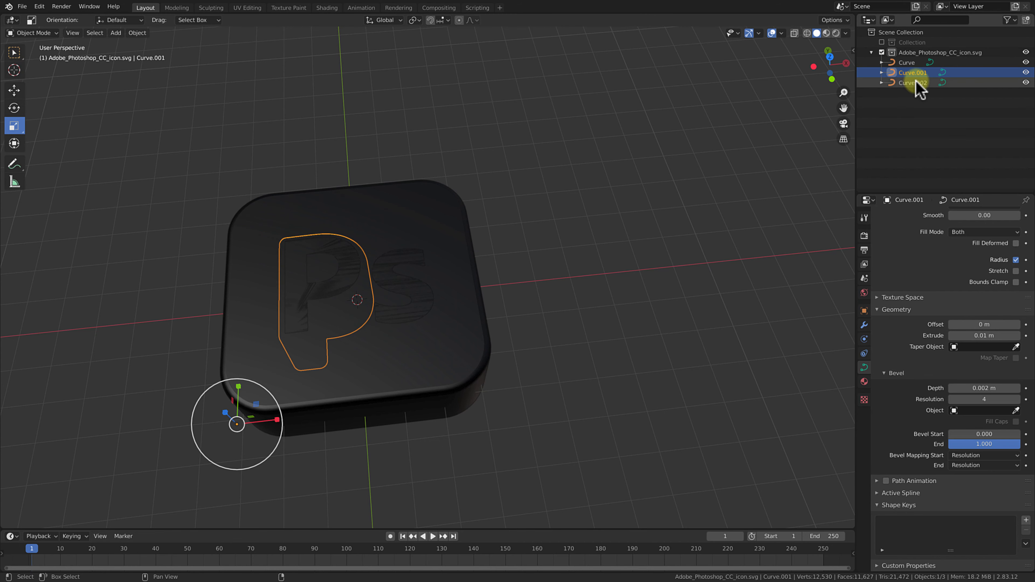
left_click(915, 83, "shift")
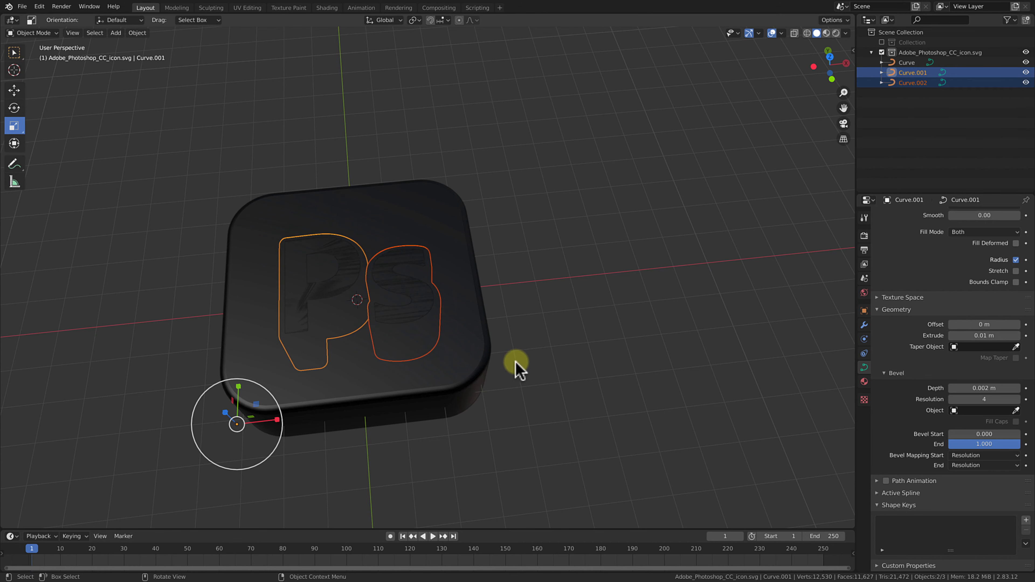
key("g")
key("z")
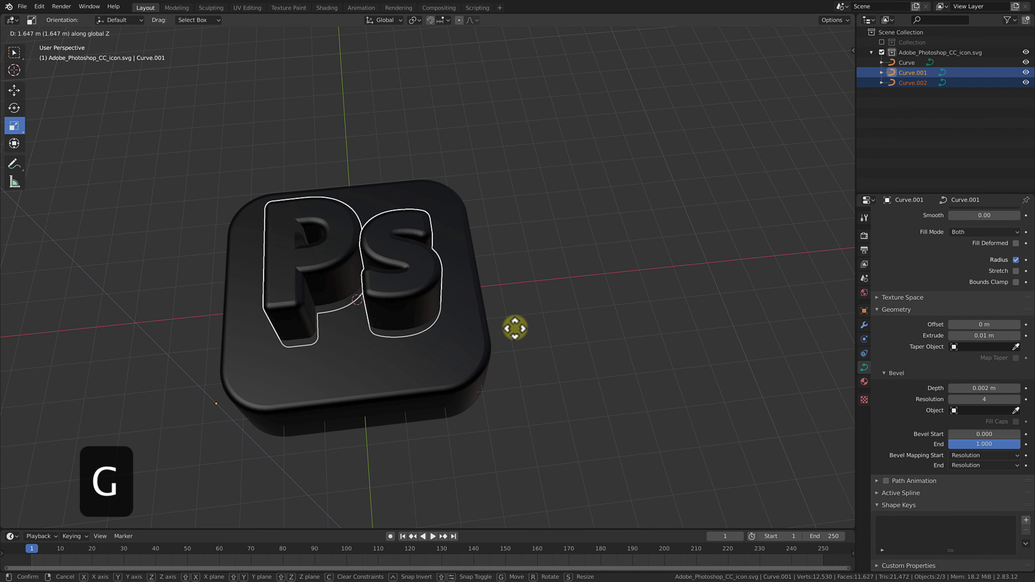
left_click(518, 351)
middle_click_drag(531, 347, 565, 309)
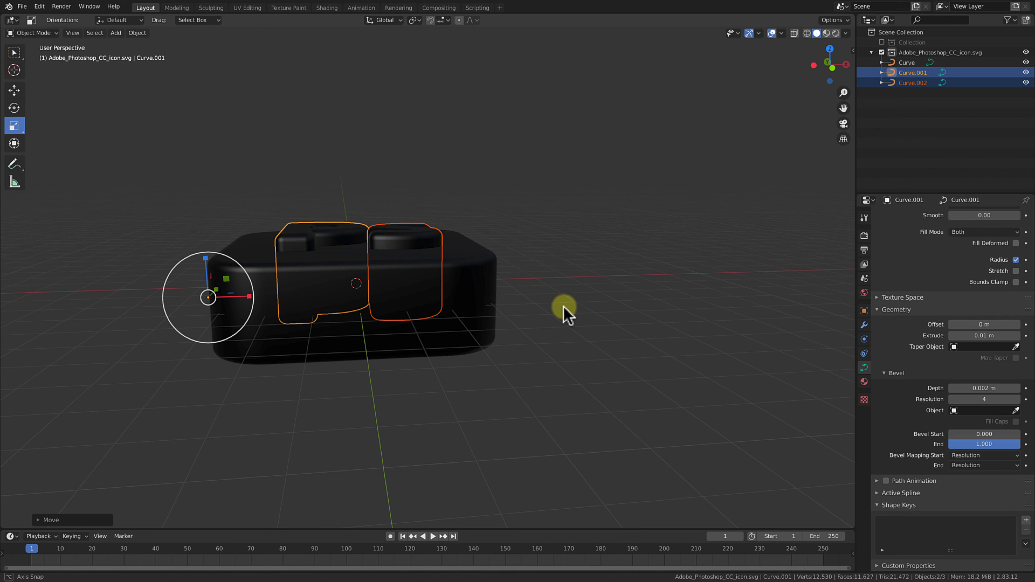
In front view, raise both letter curves slightly further along the Z axis and clear the selection.
key("KP_1")
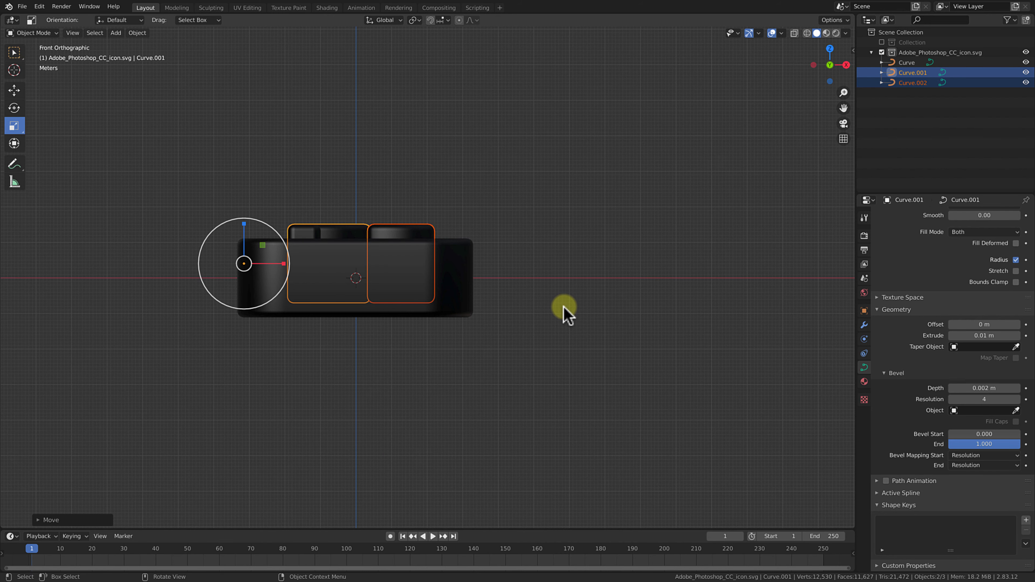
key("KP_1")
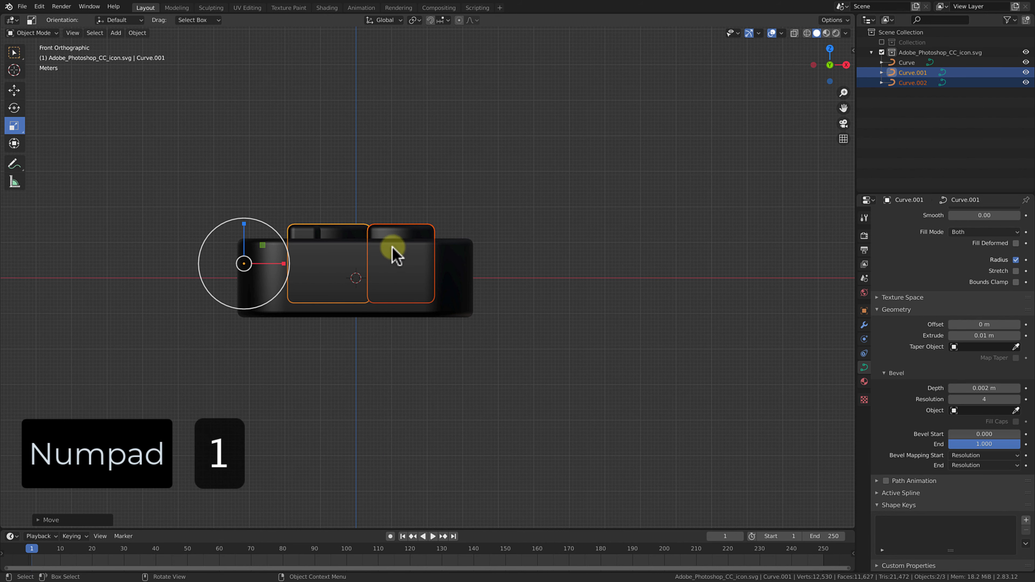
scroll(349, 238, "up", 1)
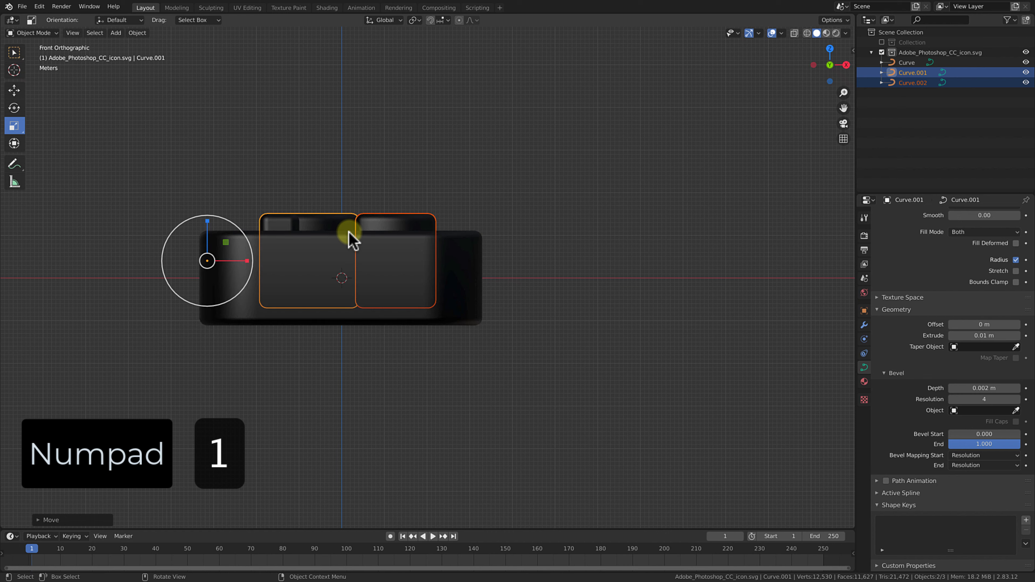
key("g")
key("z")
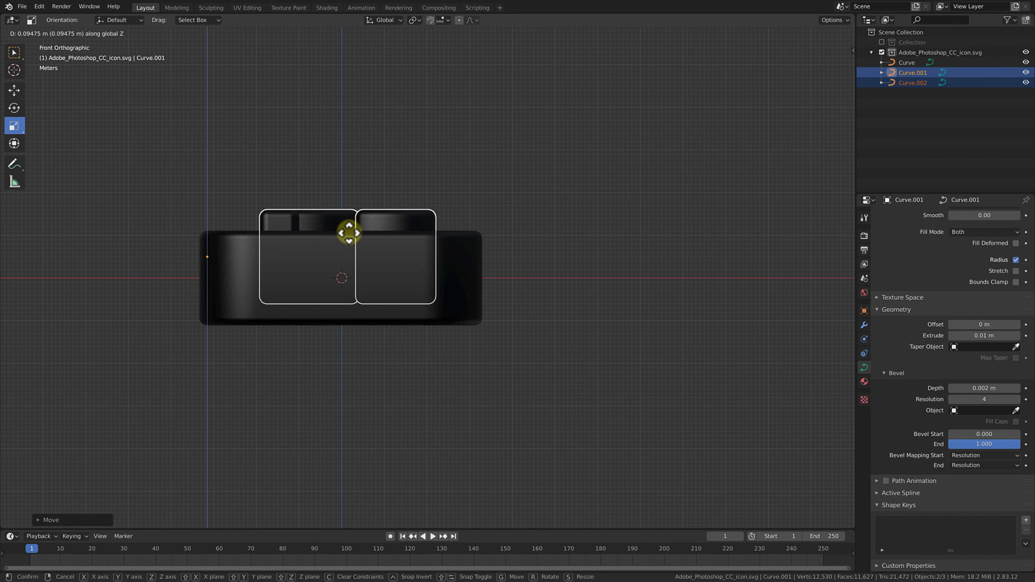
key("z")
left_click(350, 233)
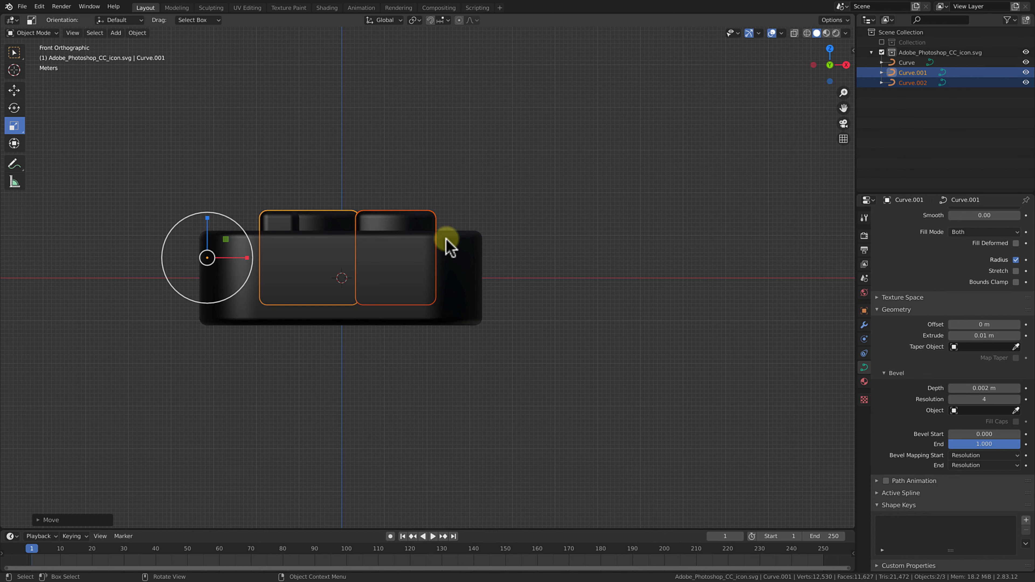
left_click(576, 230)
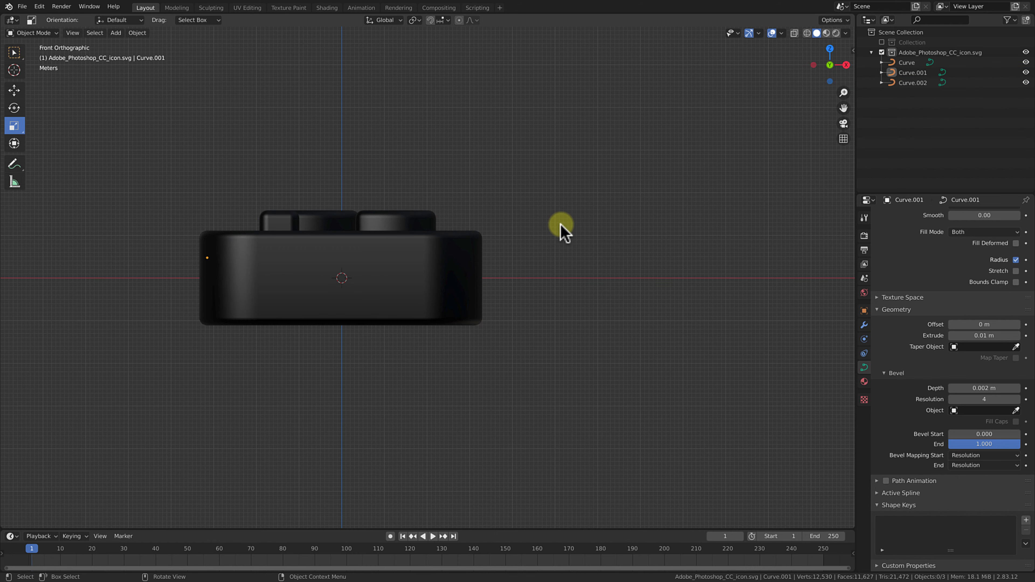
In top view, move the letter S about 0.3 m along the X axis, away from the P.
key("KP_7")
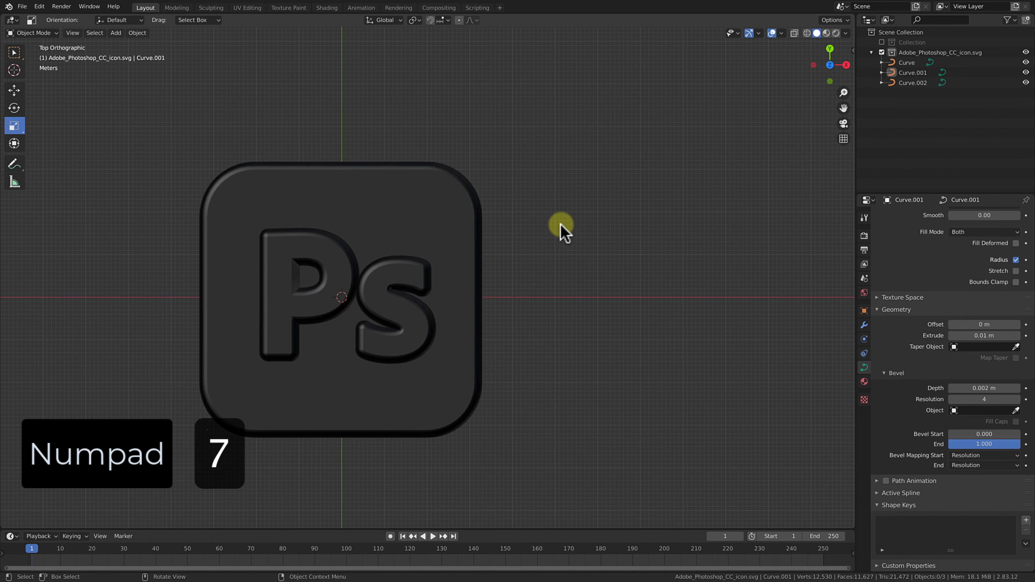
key("ctrl+z")
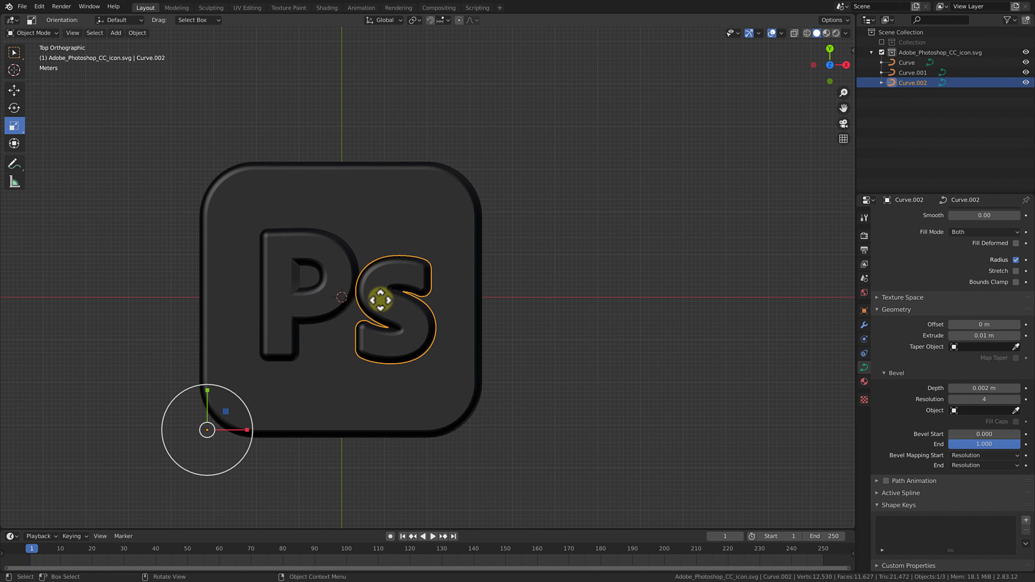
key("g")
key("x")
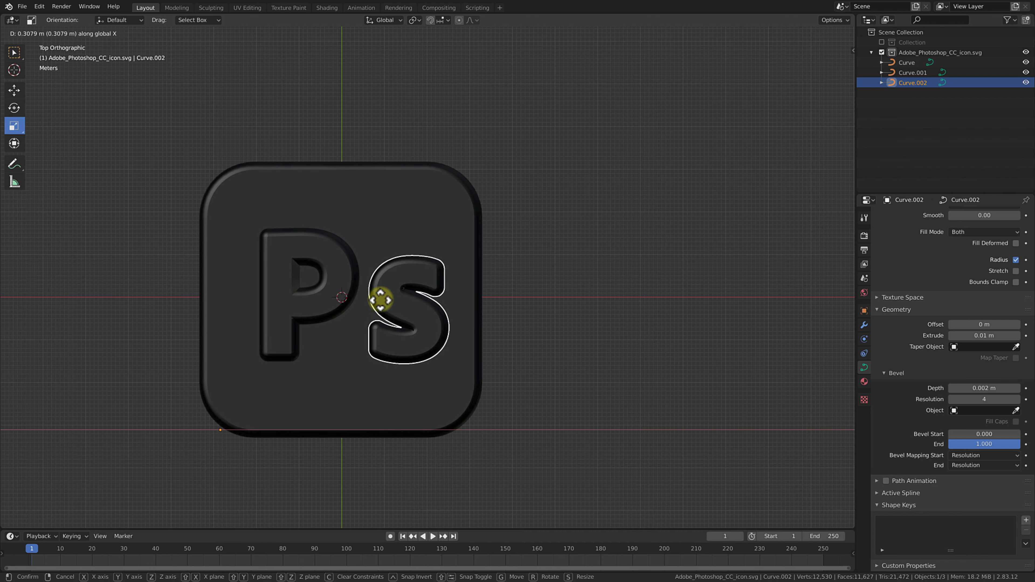
left_click(391, 304)
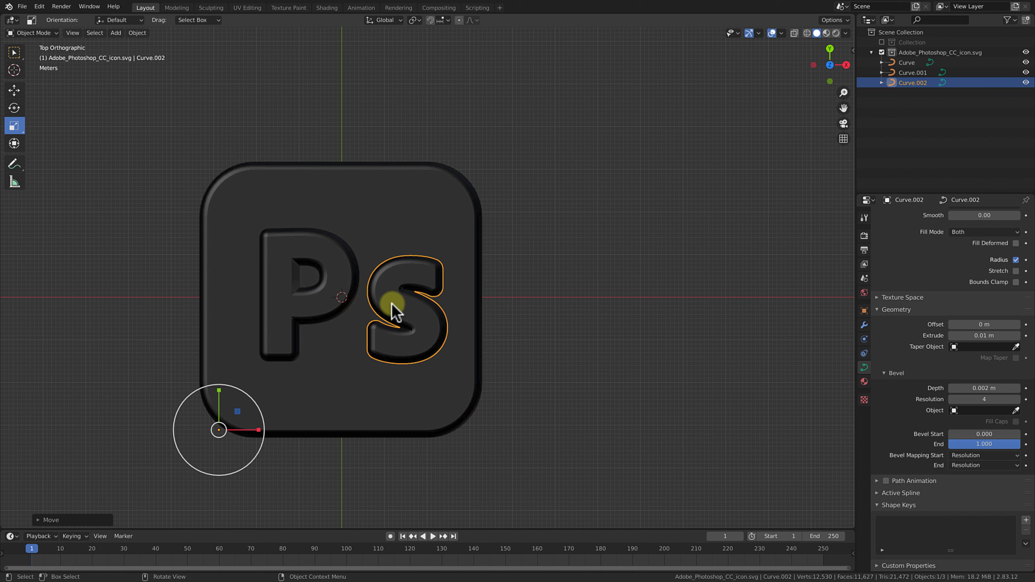
Move the letter P about 0.2 m in the negative X direction, away from the S, and clear the selection.
left_click(323, 306)
key("g")
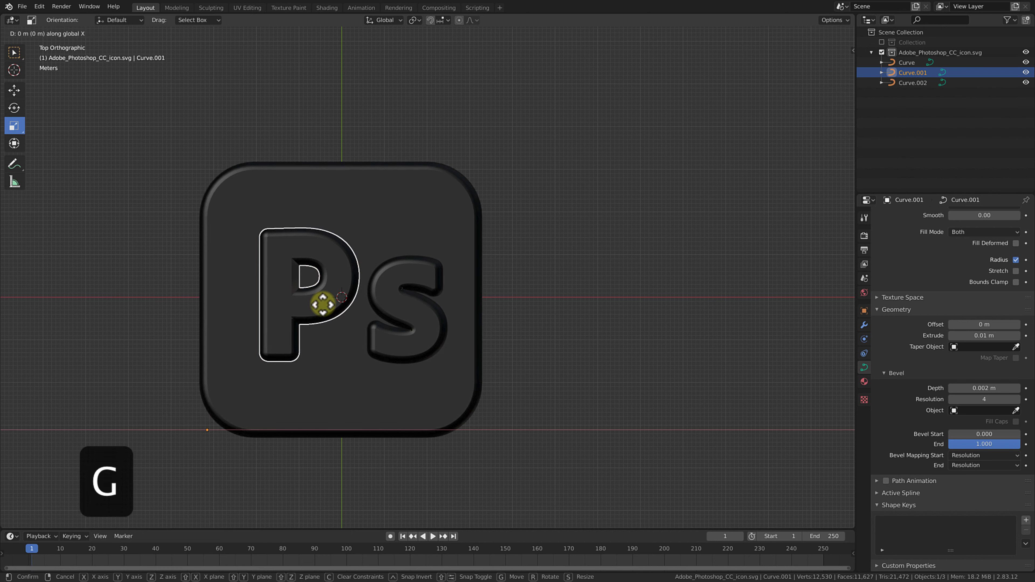
key("x")
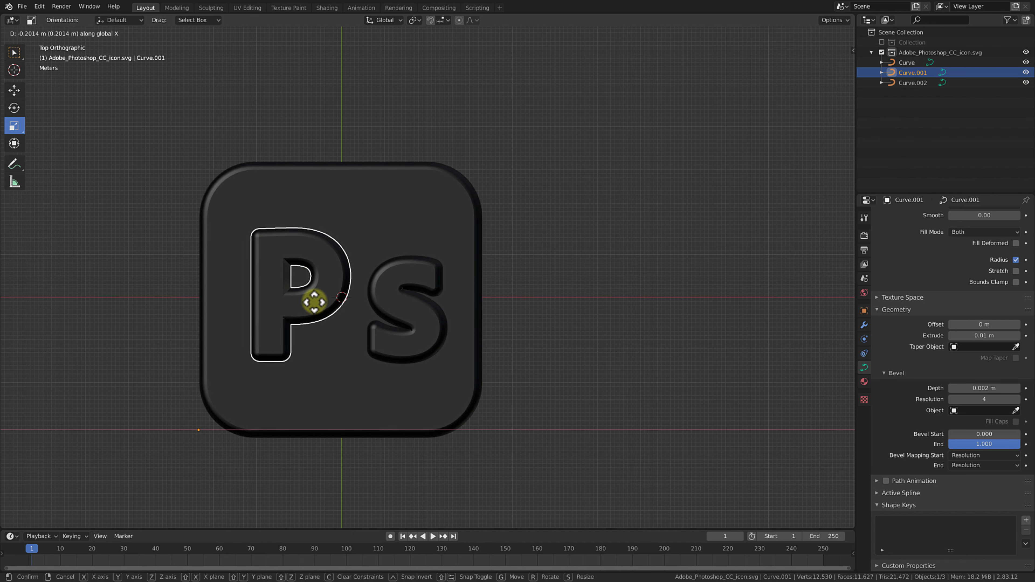
left_click(319, 303)
left_click(516, 318)
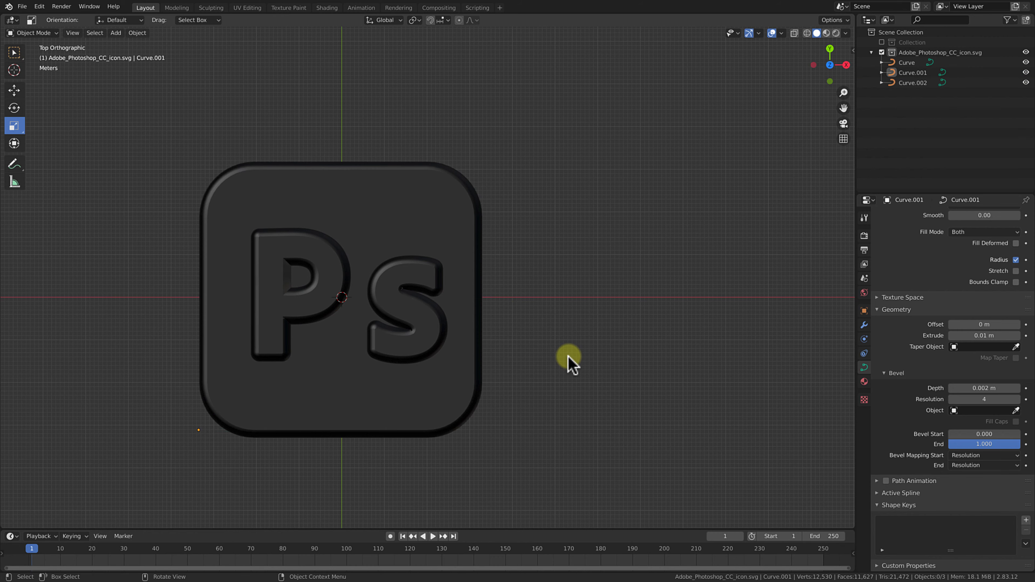
Select the rounded-square background curve and enter Edit Mode.
middle_click_drag(569, 359, 566, 369)
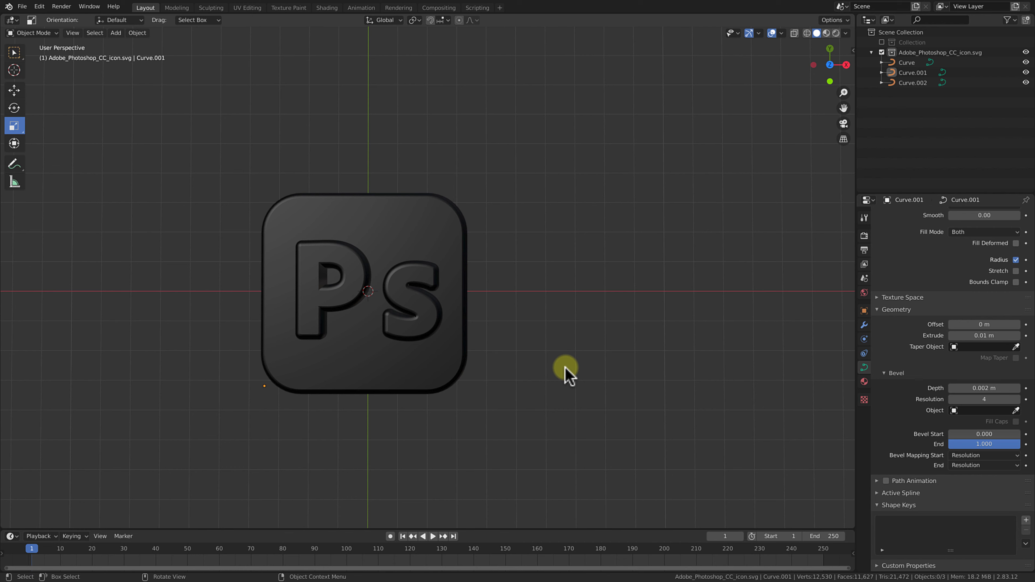
left_click(449, 293)
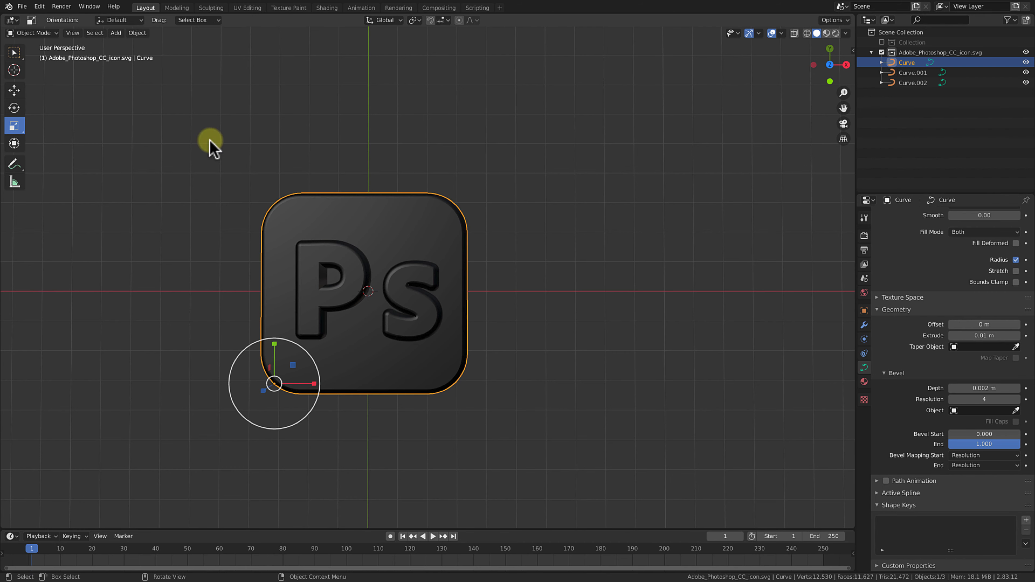
left_click(44, 33)
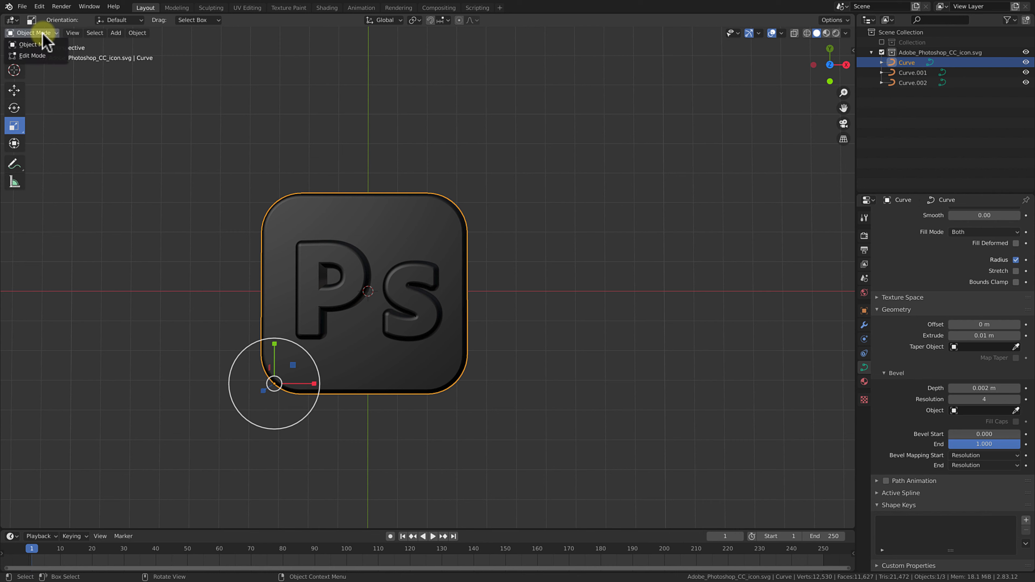
left_click(41, 55)
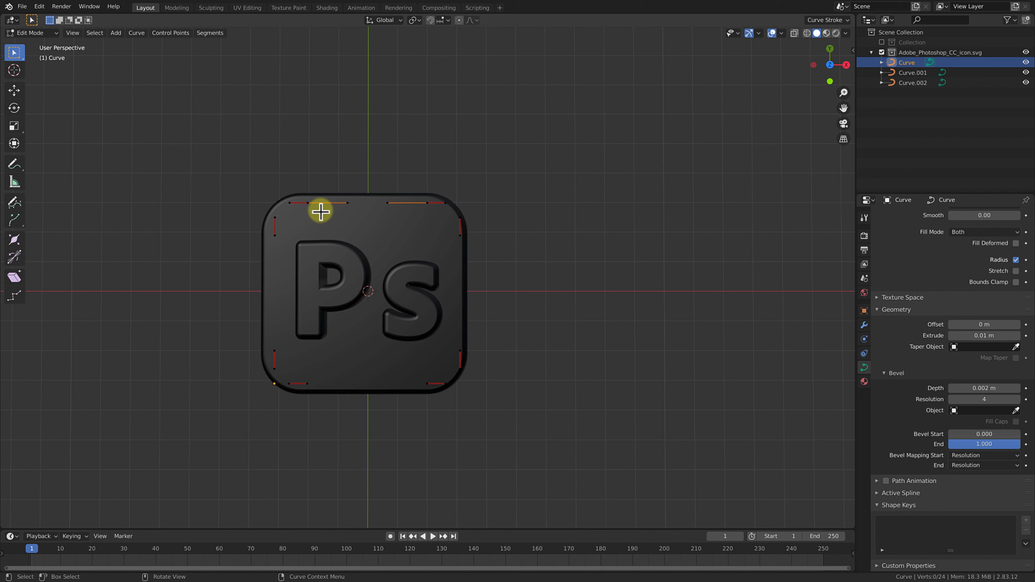
Try to dent the background curve's upper edge by moving its two inner handles toward the letters.
left_click(348, 203)
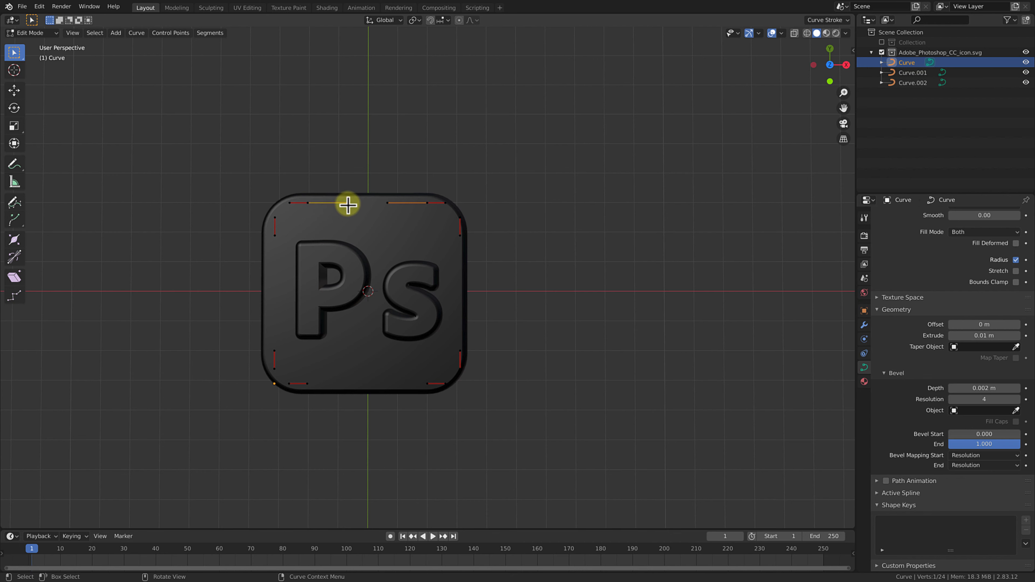
key("g")
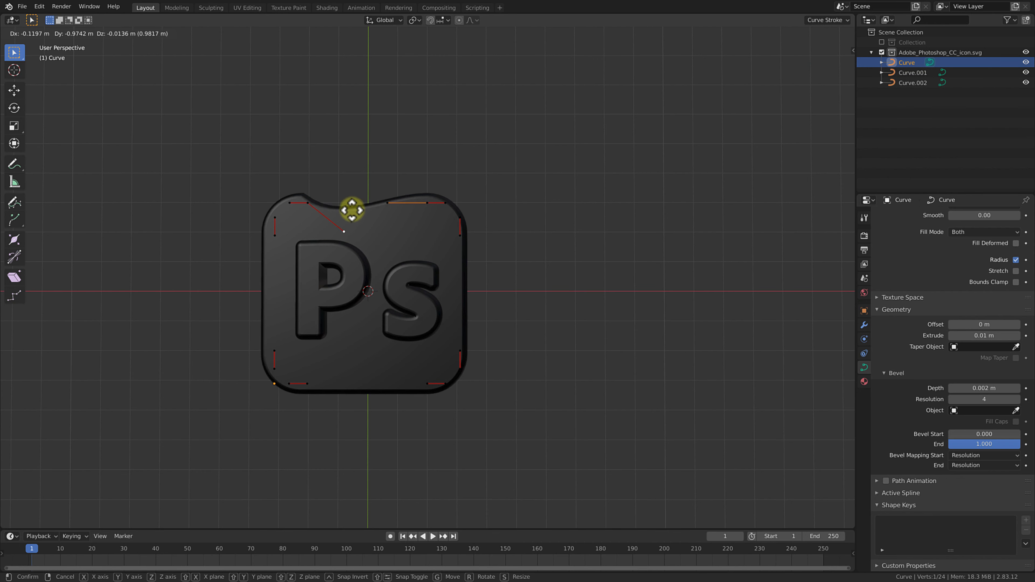
left_click(374, 239)
key("g")
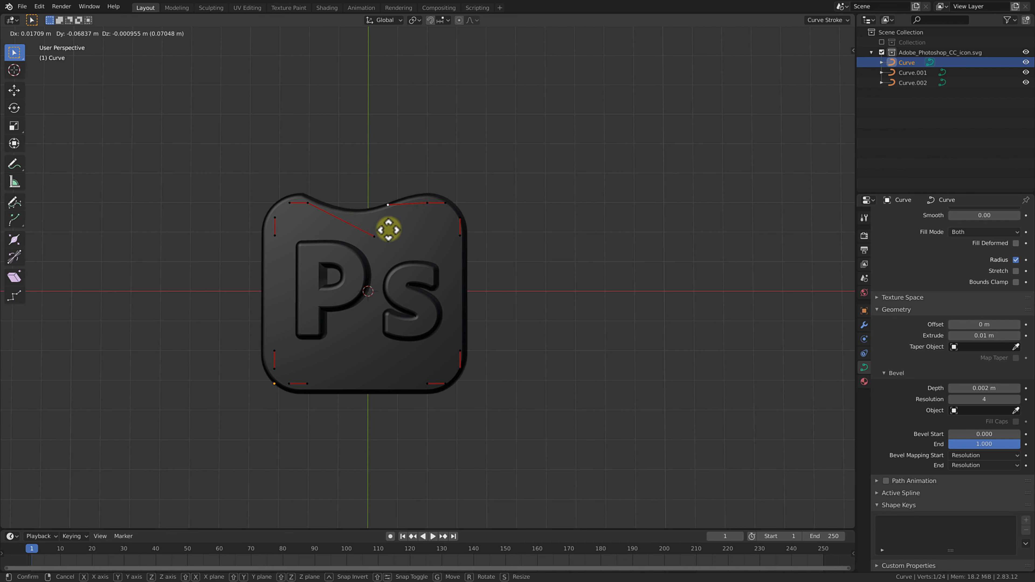
left_click(388, 230)
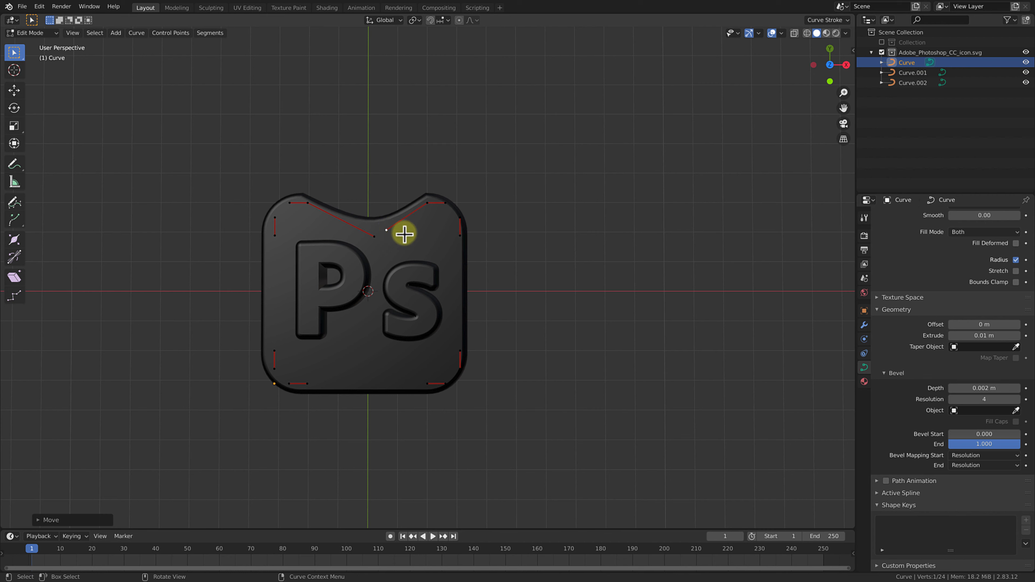
Undo the handle moves on the background curve's upper edge.
key("super+z")
key("super+z")
key("super+z")
key("super+z")
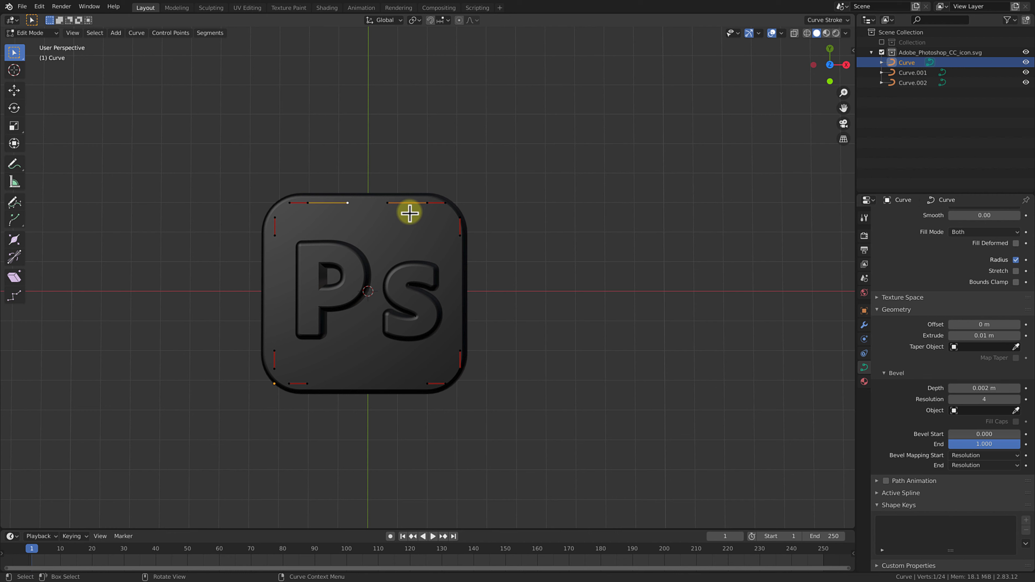
Convert the background and both letter curves from curves to meshes in Object Mode.
left_click(908, 84, "shift")
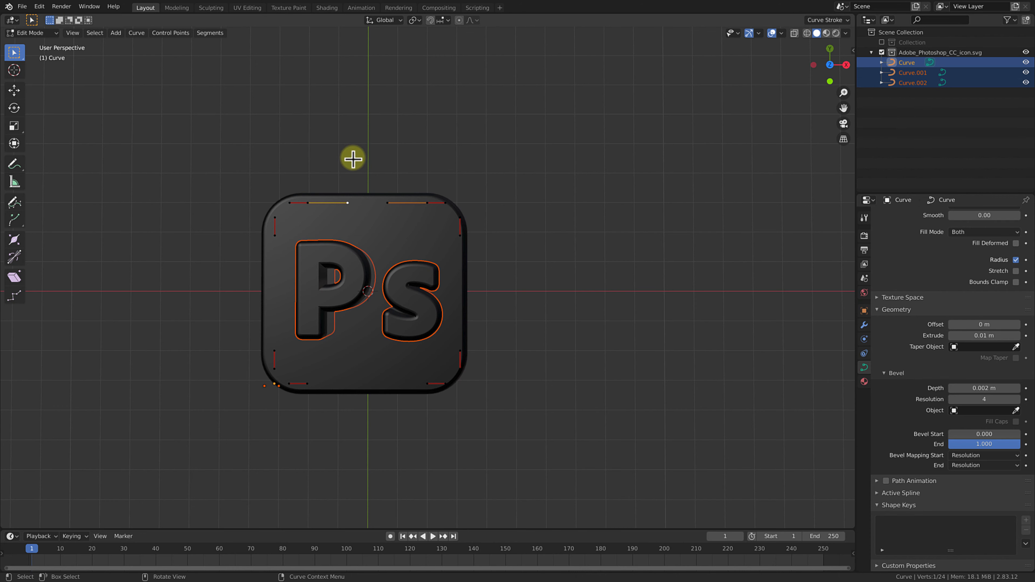
key("Tab")
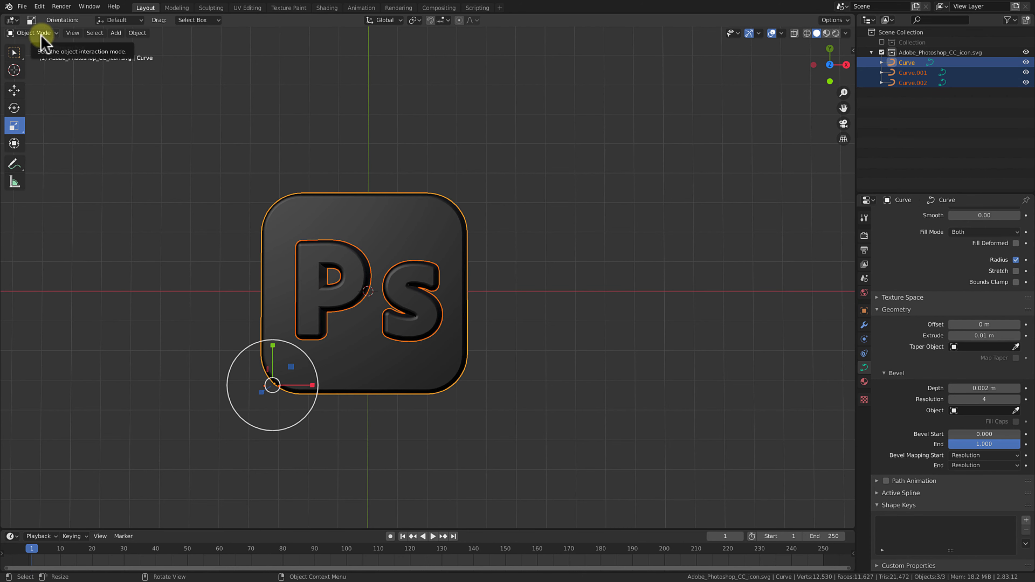
left_click(135, 34)
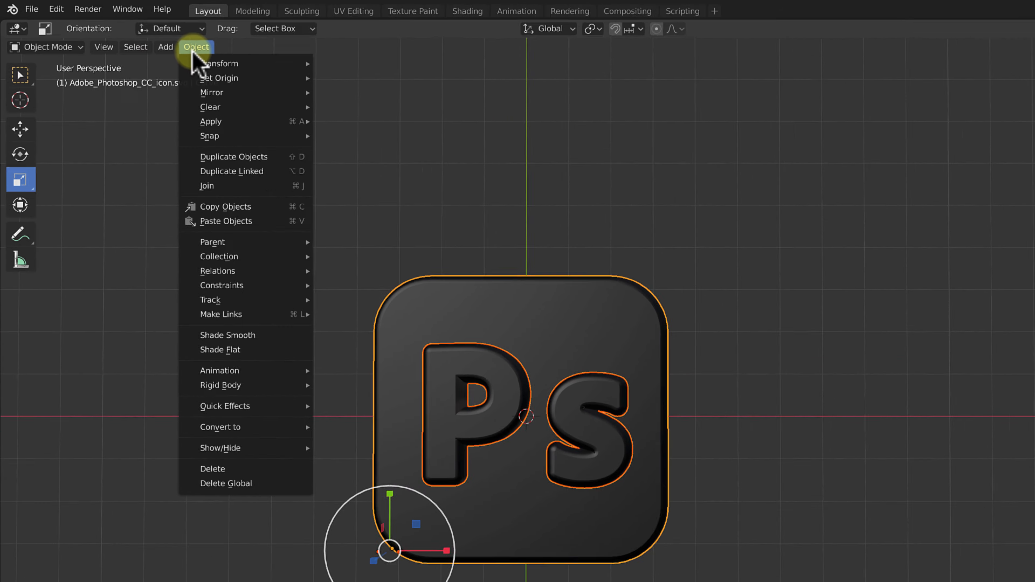
mouse_move(285, 427)
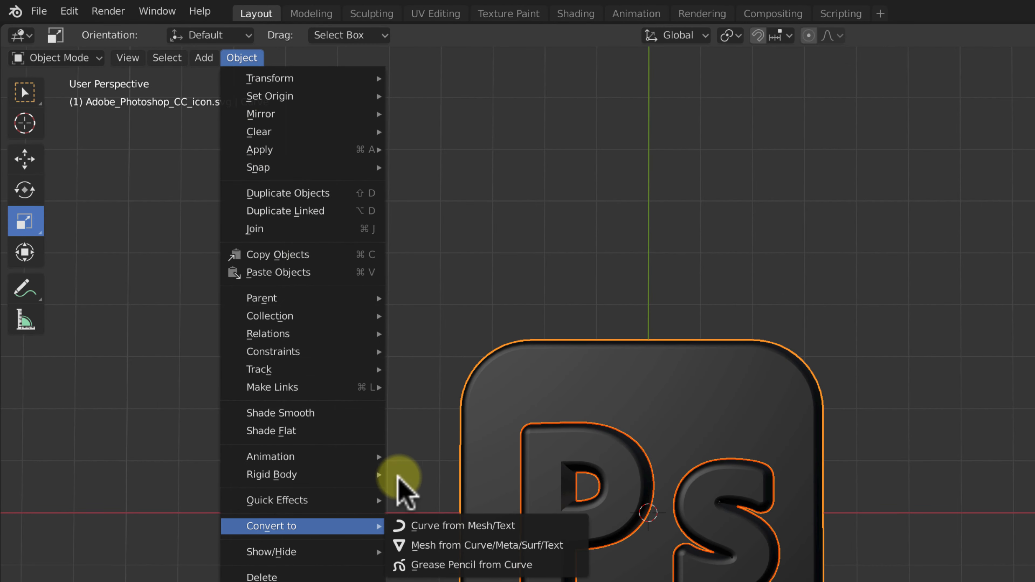
left_click(424, 546)
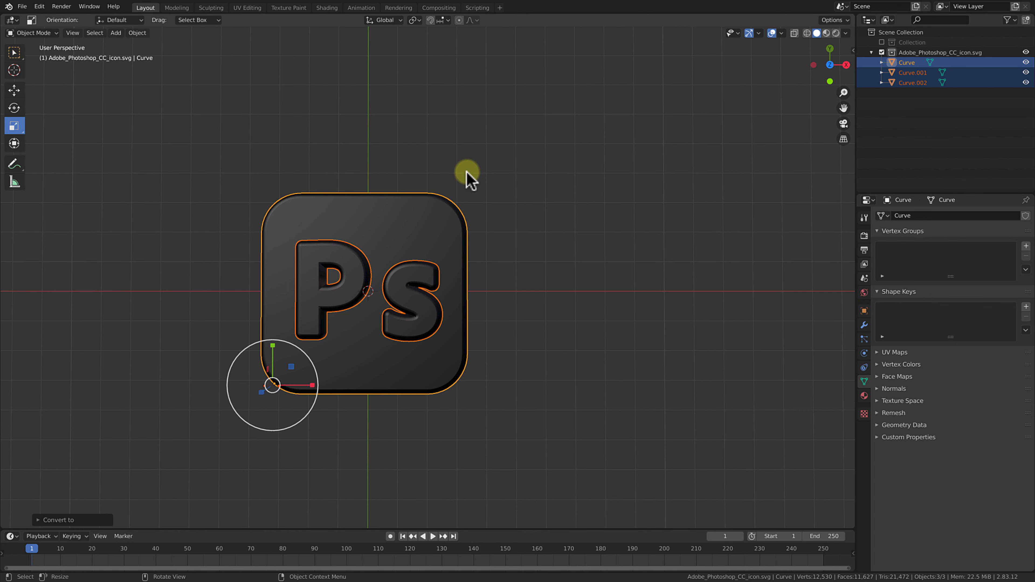
Enter Edit Mode on the three meshes and try moving one thin triangular face of the background's front, using face selection.
key("Tab")
key("Tab")
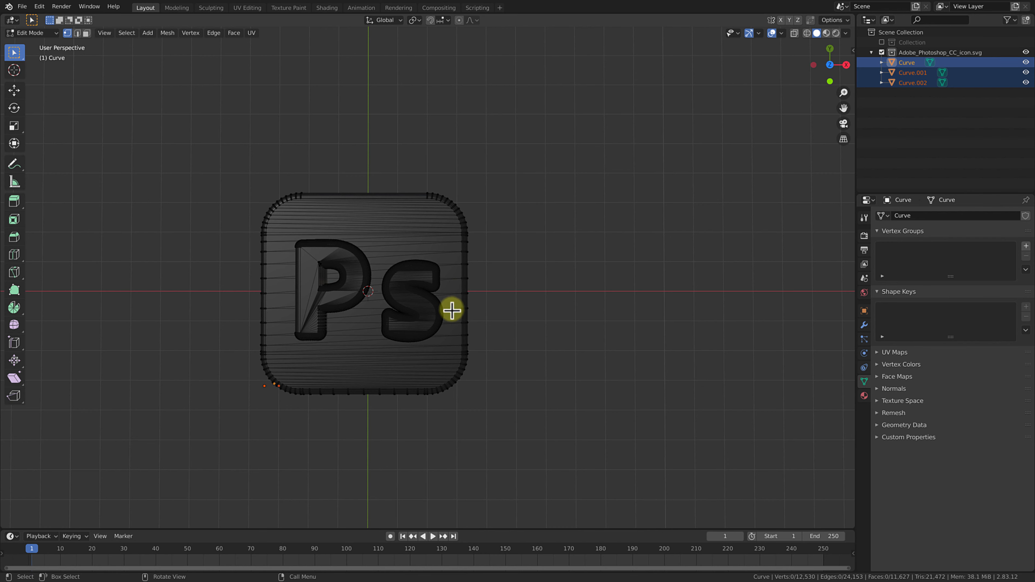
scroll(440, 416, "up", 1)
middle_click_drag(440, 416, 440, 416)
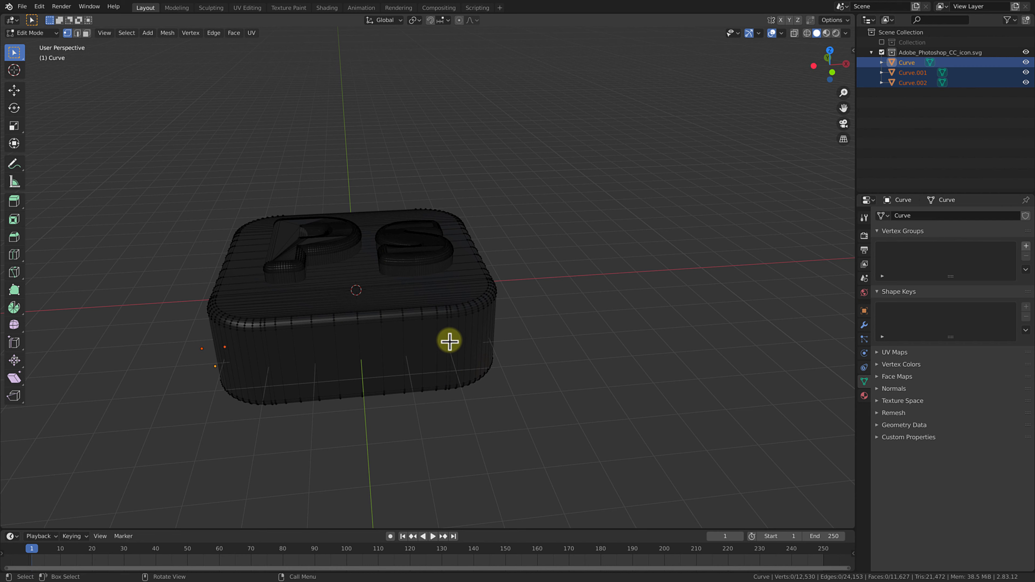
middle_click_drag(449, 341, 449, 342)
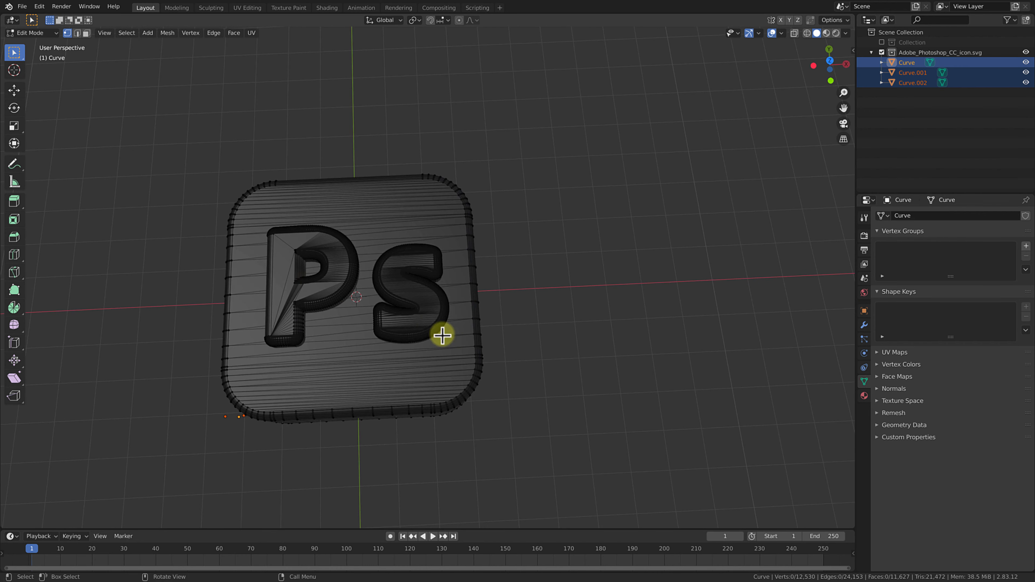
left_click(86, 33)
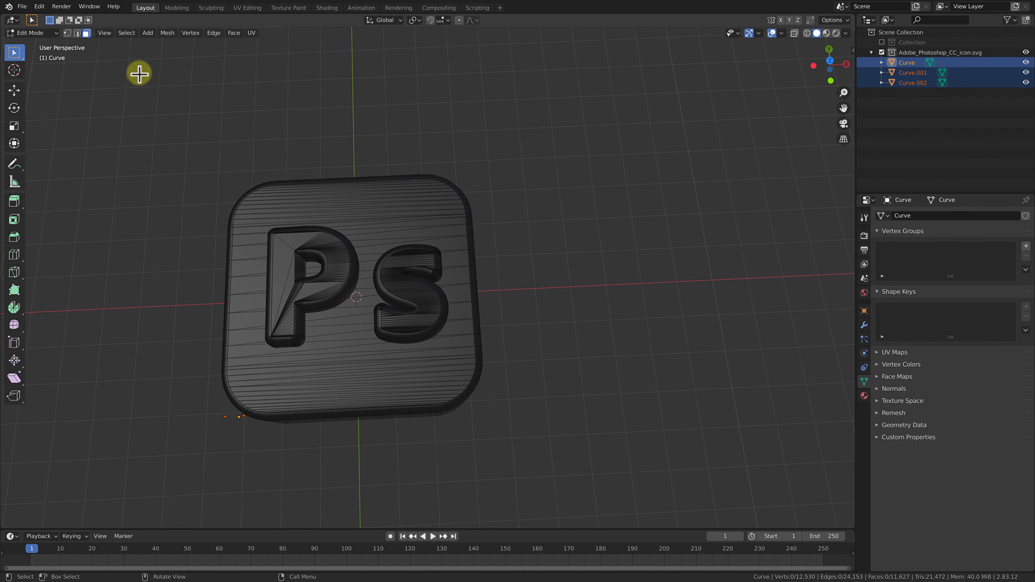
left_click(381, 242)
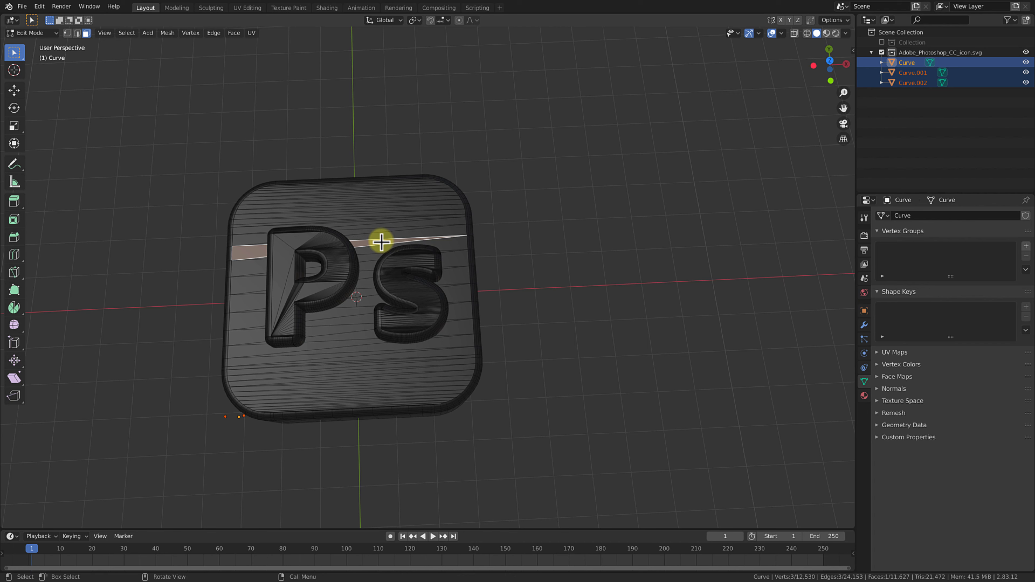
key("g")
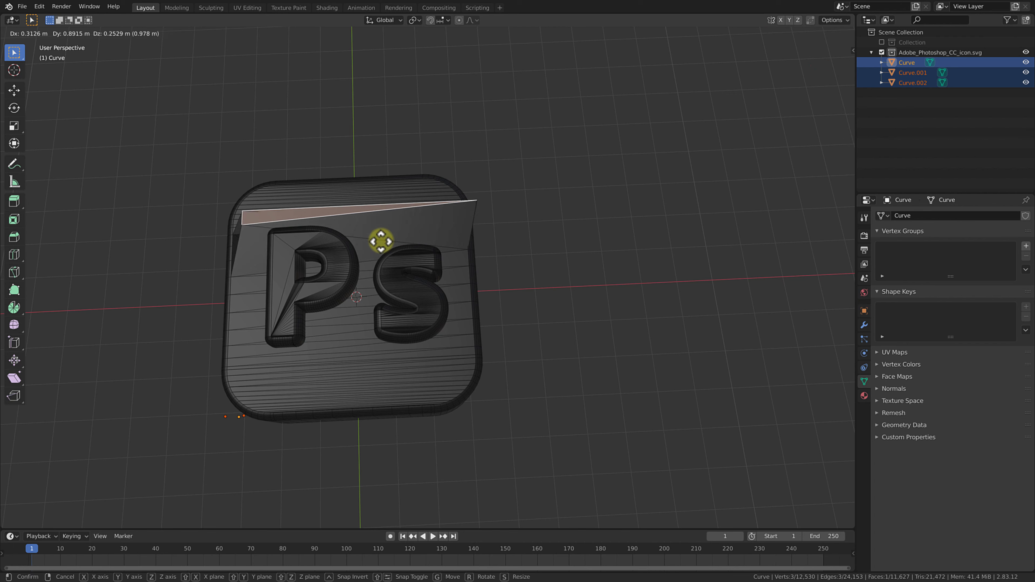
left_click(395, 158)
Undo the face's move and its selection, and return the three meshes to Object Mode.
key("ctrl+z")
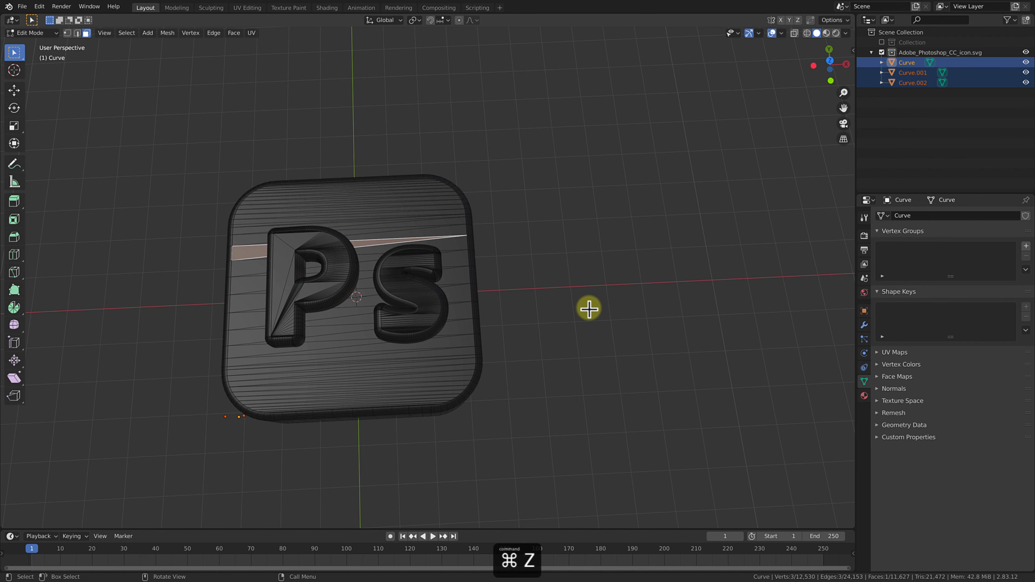
key("super+z")
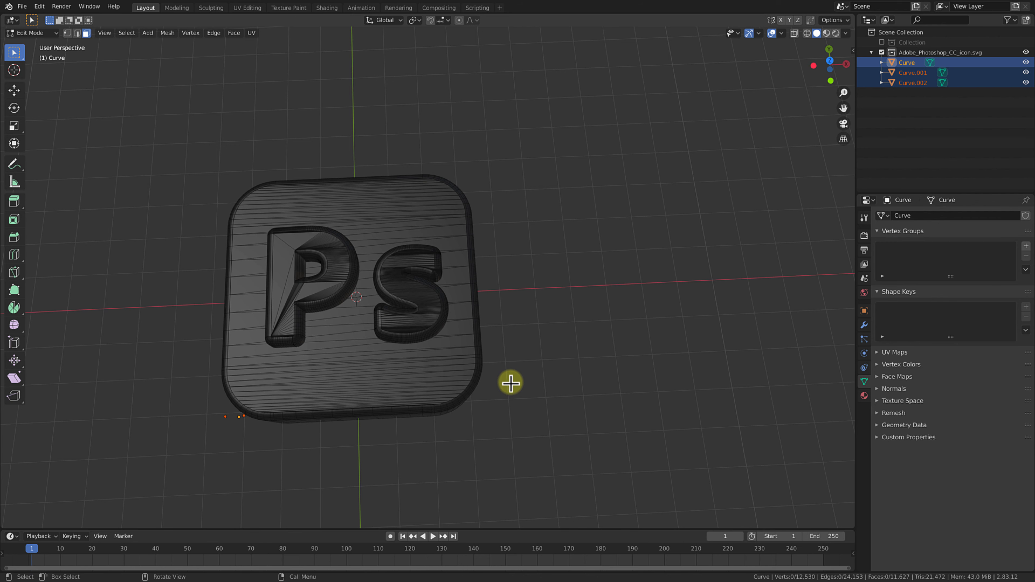
key("Tab")
scroll(511, 387, "down", 2)
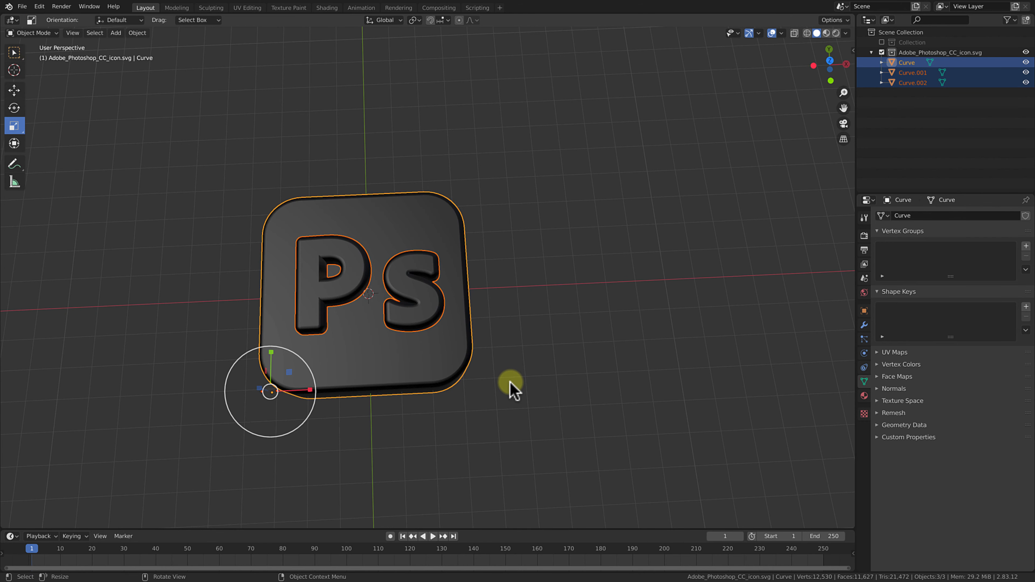